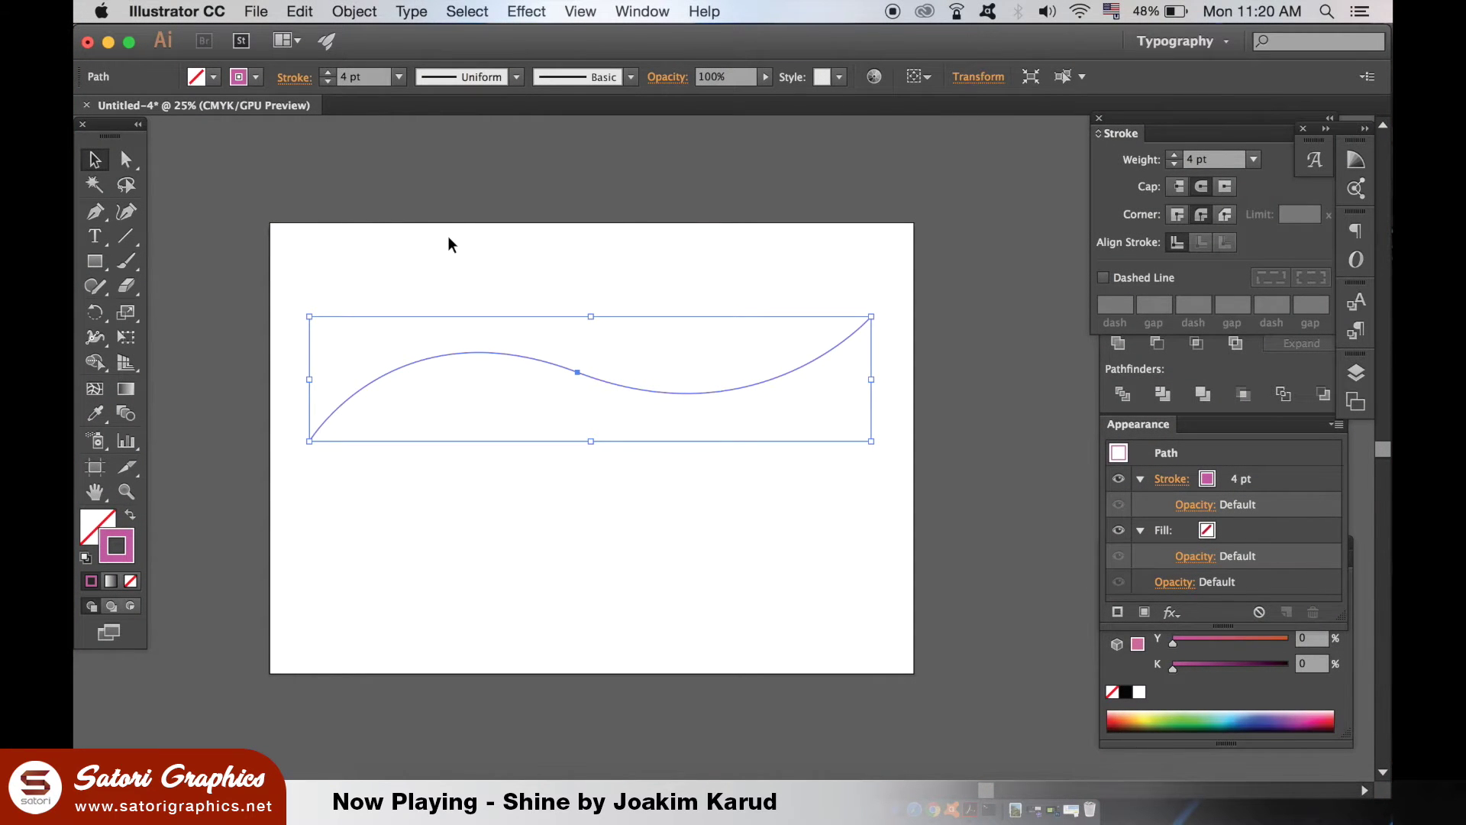
Step: Reshape the finished example blend by dragging its middle anchor and endpoints
click(608, 446)
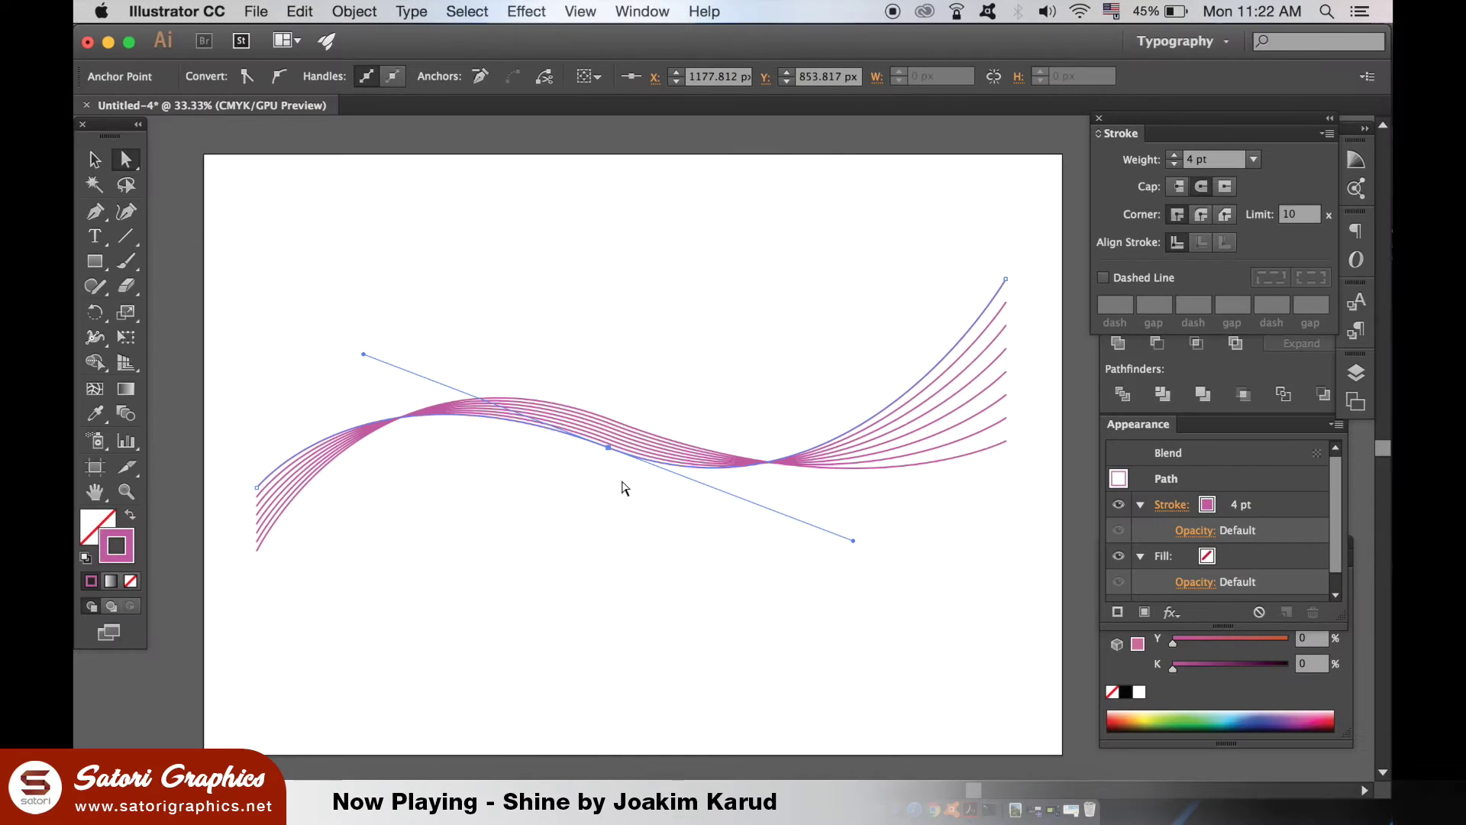
drag(608, 447, 606, 484)
click(1005, 280)
drag(1005, 280, 971, 207)
drag(256, 550, 249, 622)
click(257, 487)
drag(258, 489, 257, 515)
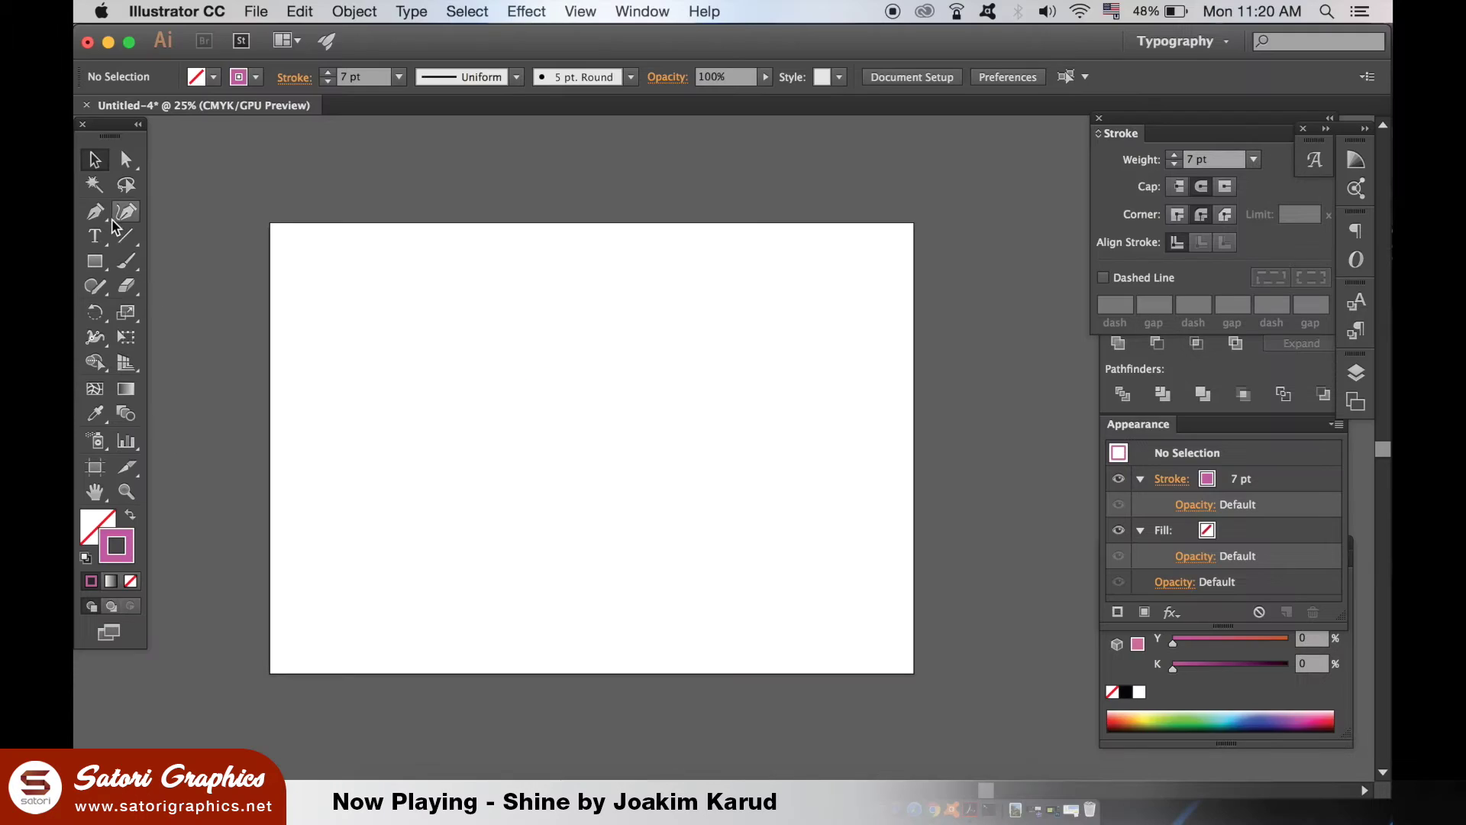
click(95, 211)
Step: Draw a three-anchor wavy S-curve across the artboard with the Pen tool
click(310, 442)
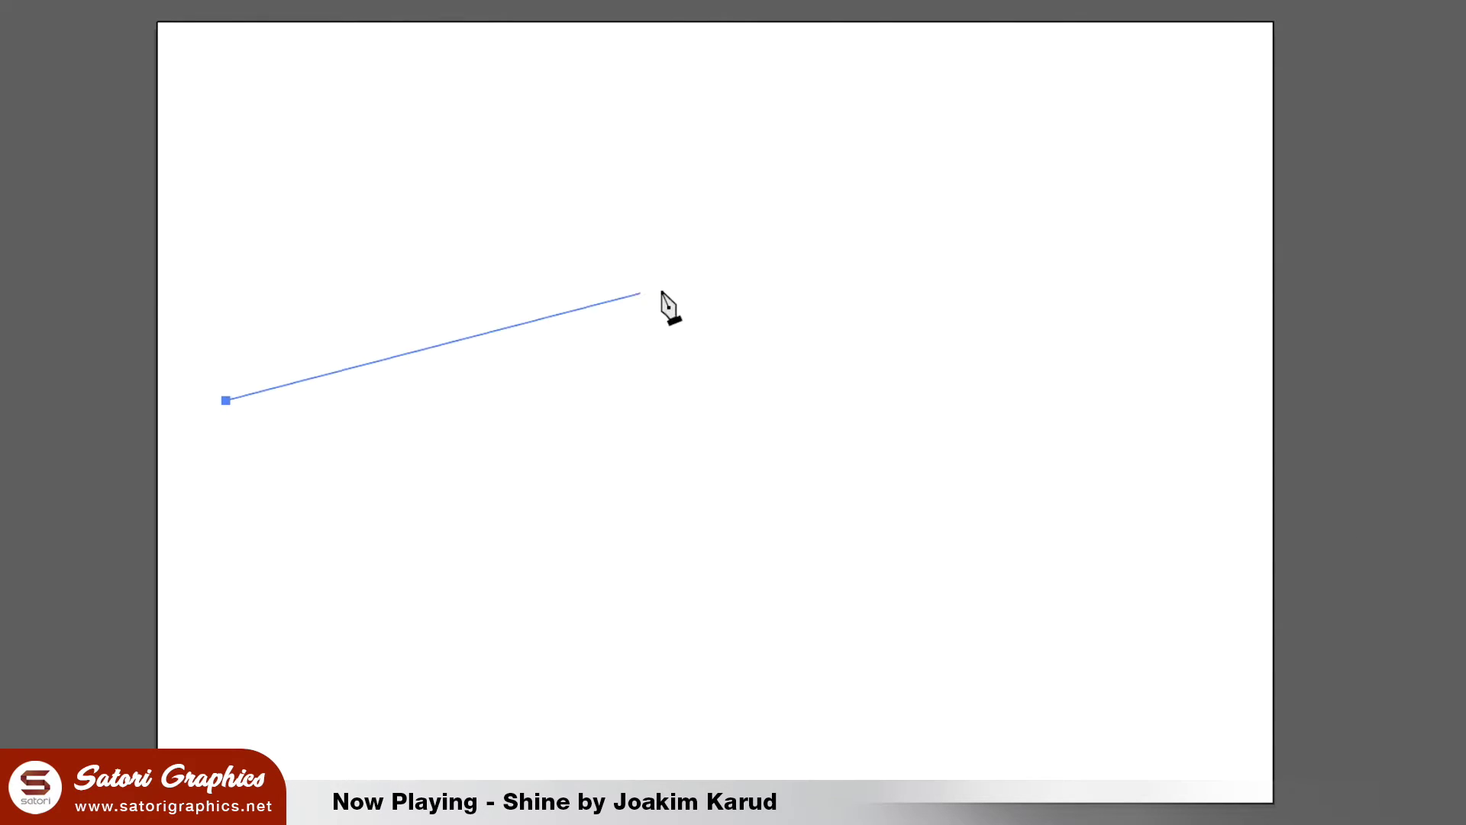
drag(690, 281, 1008, 401)
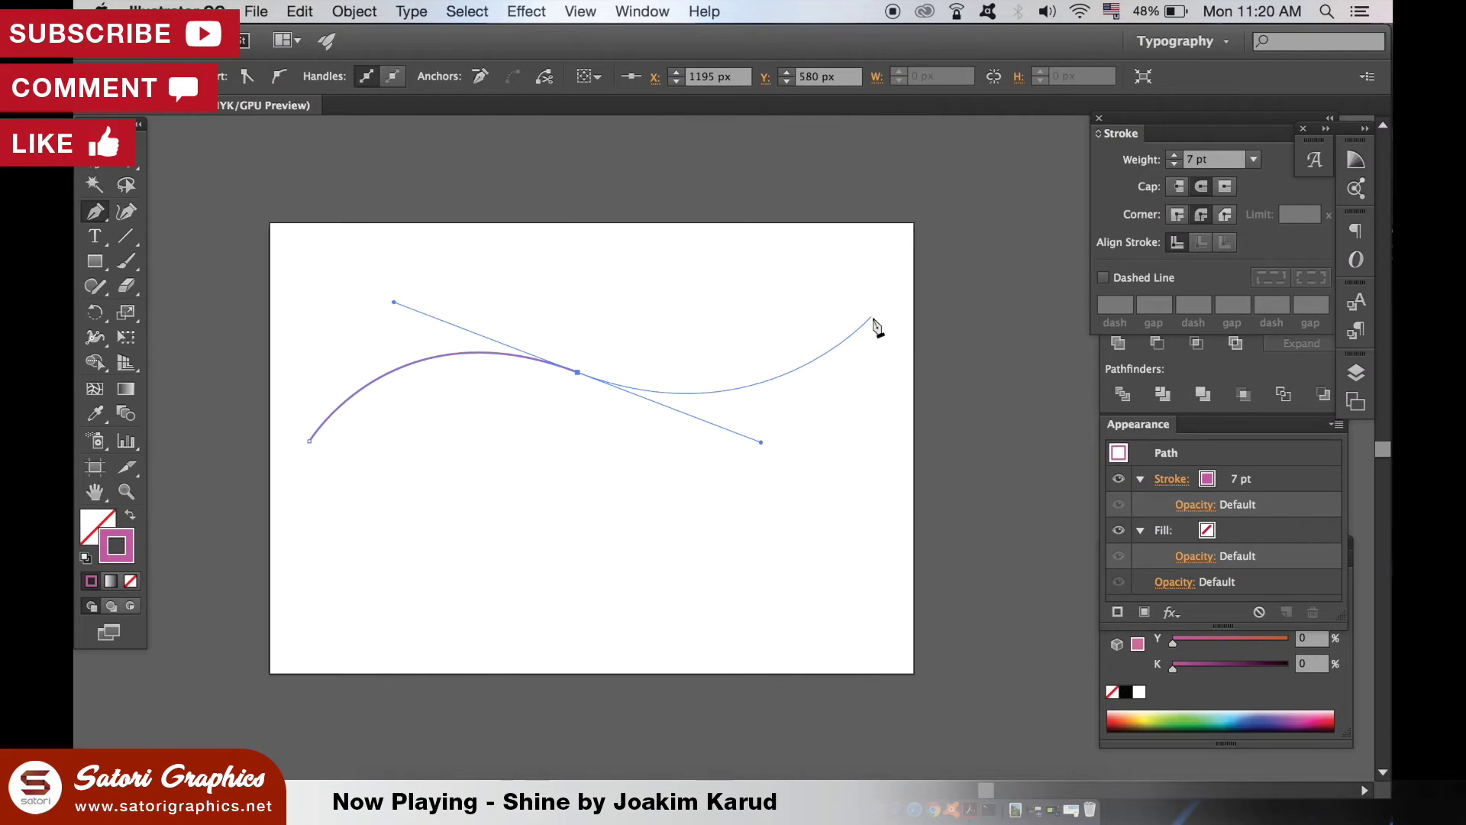
click(1197, 186)
key(v)
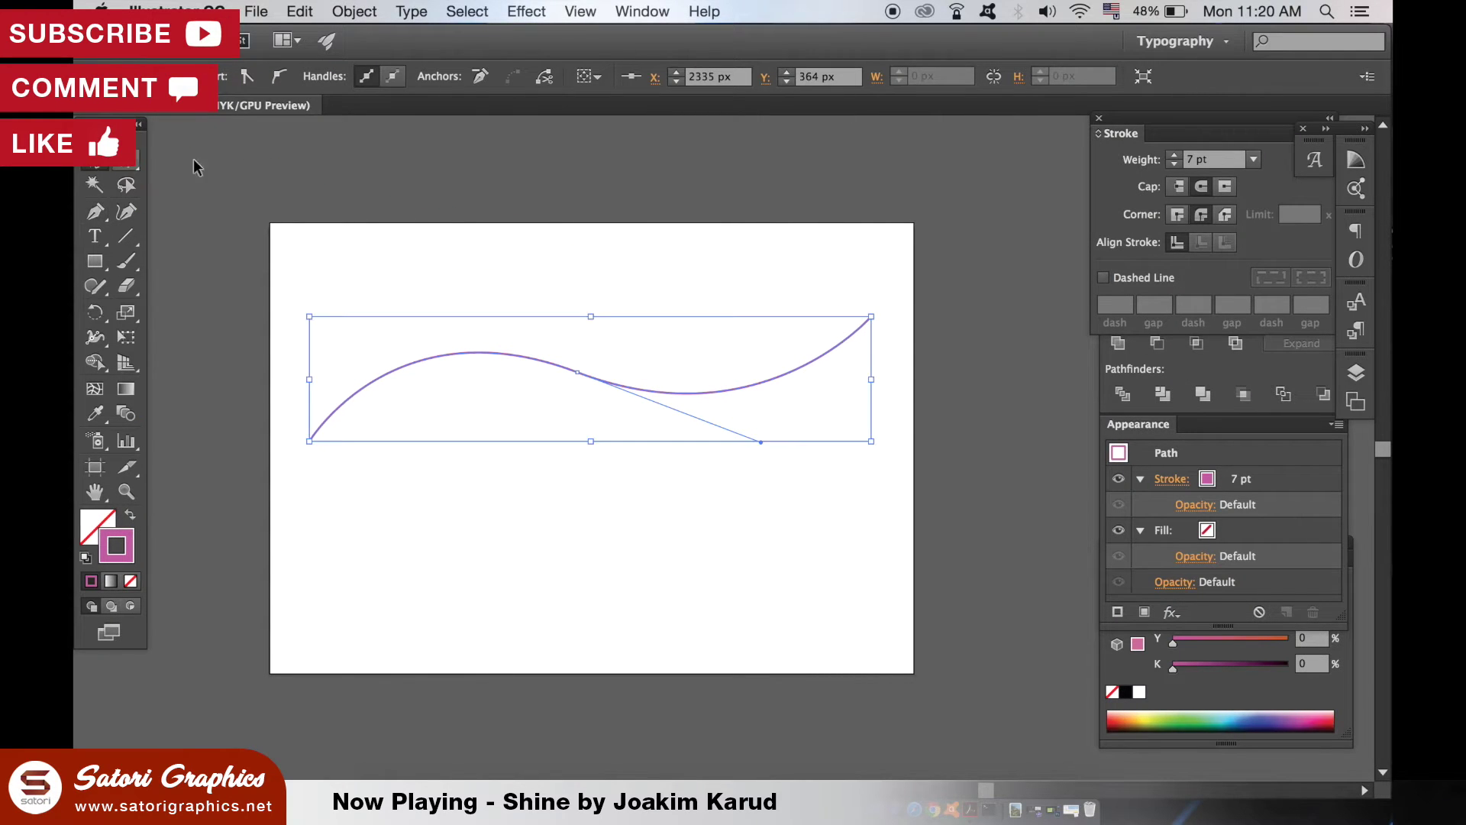
click(446, 281)
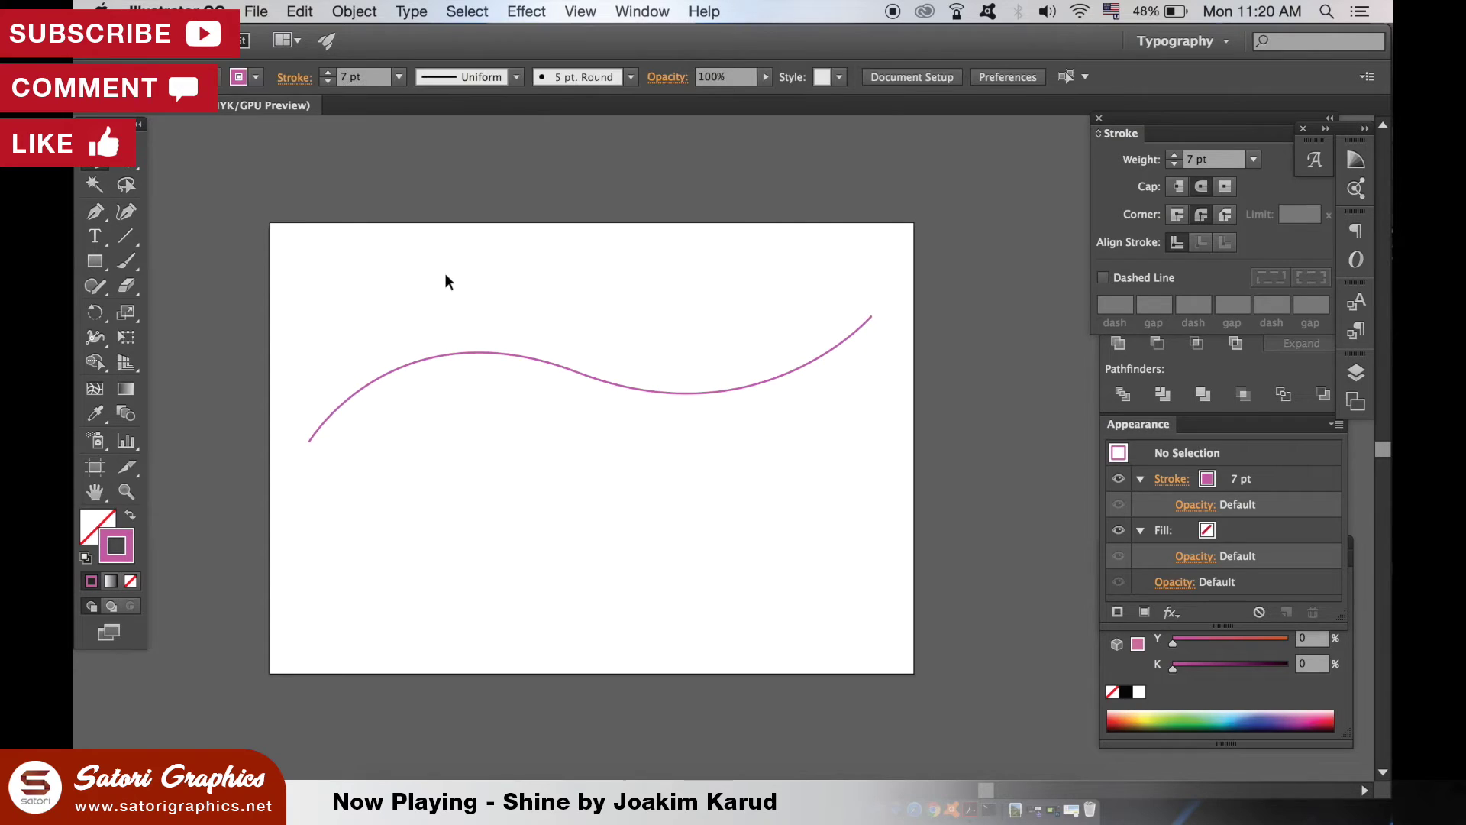
Step: Set the curve's stroke weight to 4 pt and zoom in to 50%
click(690, 395)
click(398, 79)
click(433, 234)
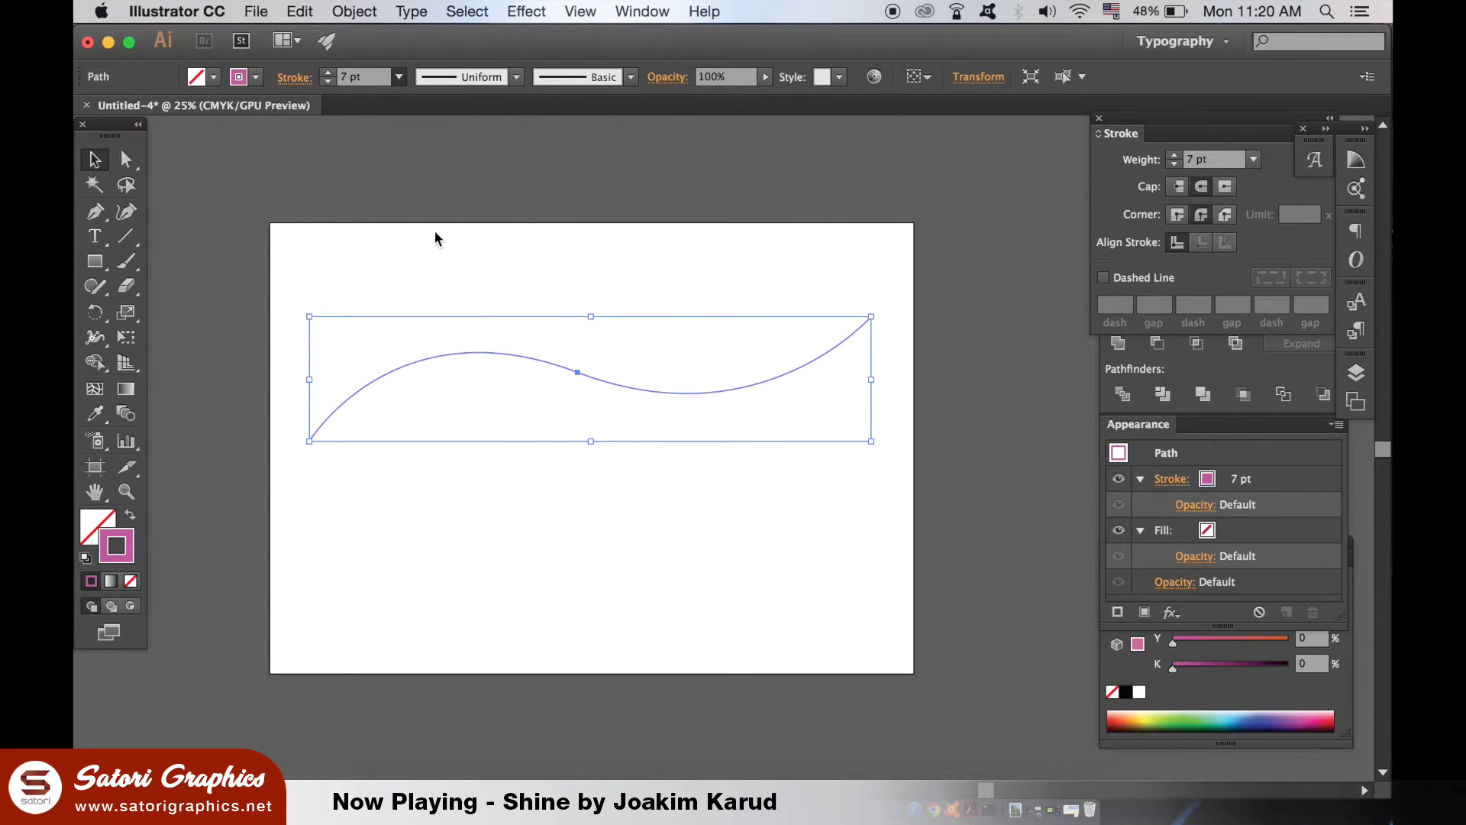
click(558, 457)
key(super+equal)
drag(556, 461, 850, 446)
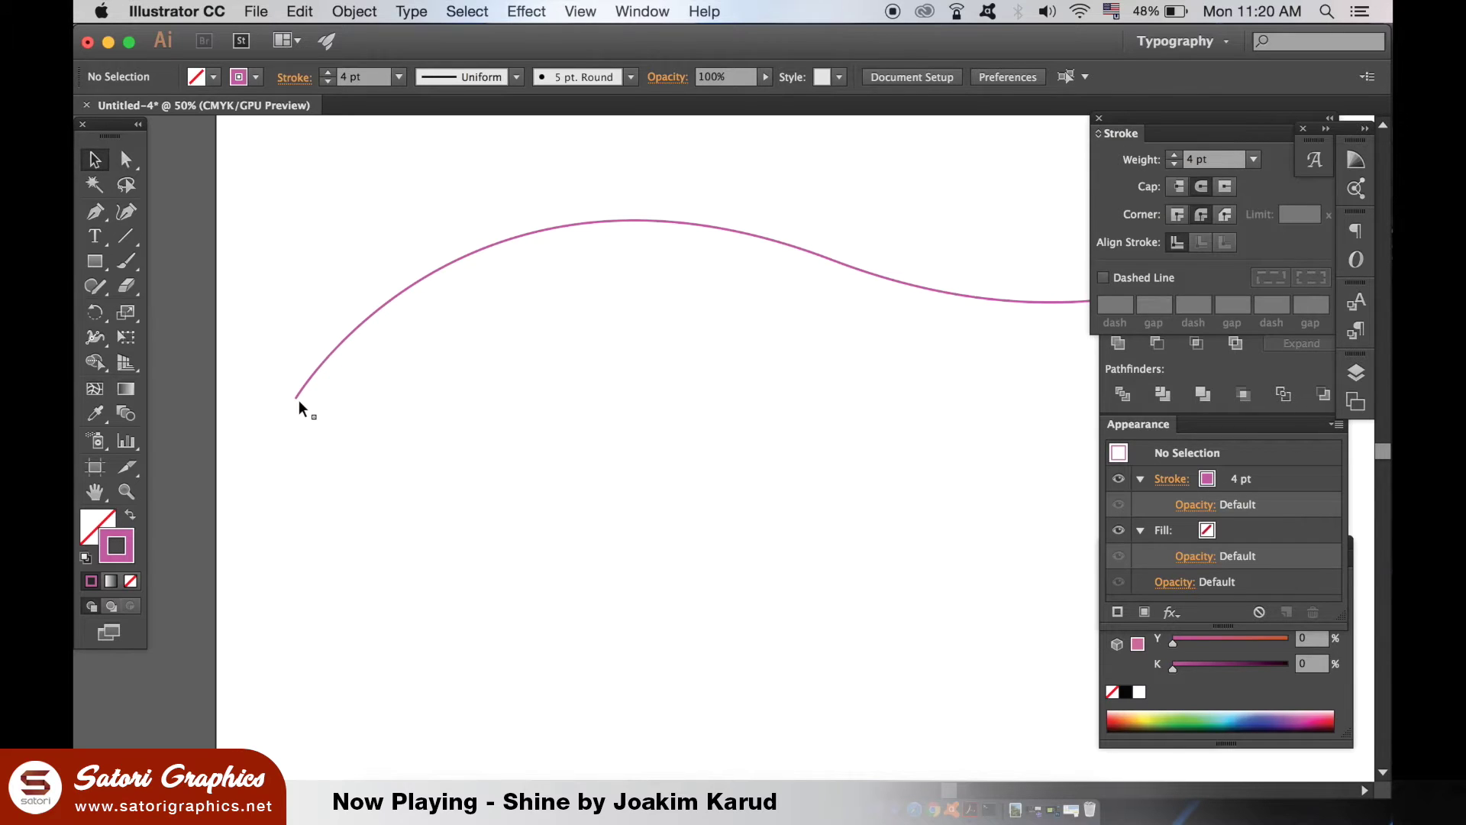
Step: Try butt caps and miter joins on the curve, then magnify its end
click(297, 399)
click(1178, 186)
click(1177, 215)
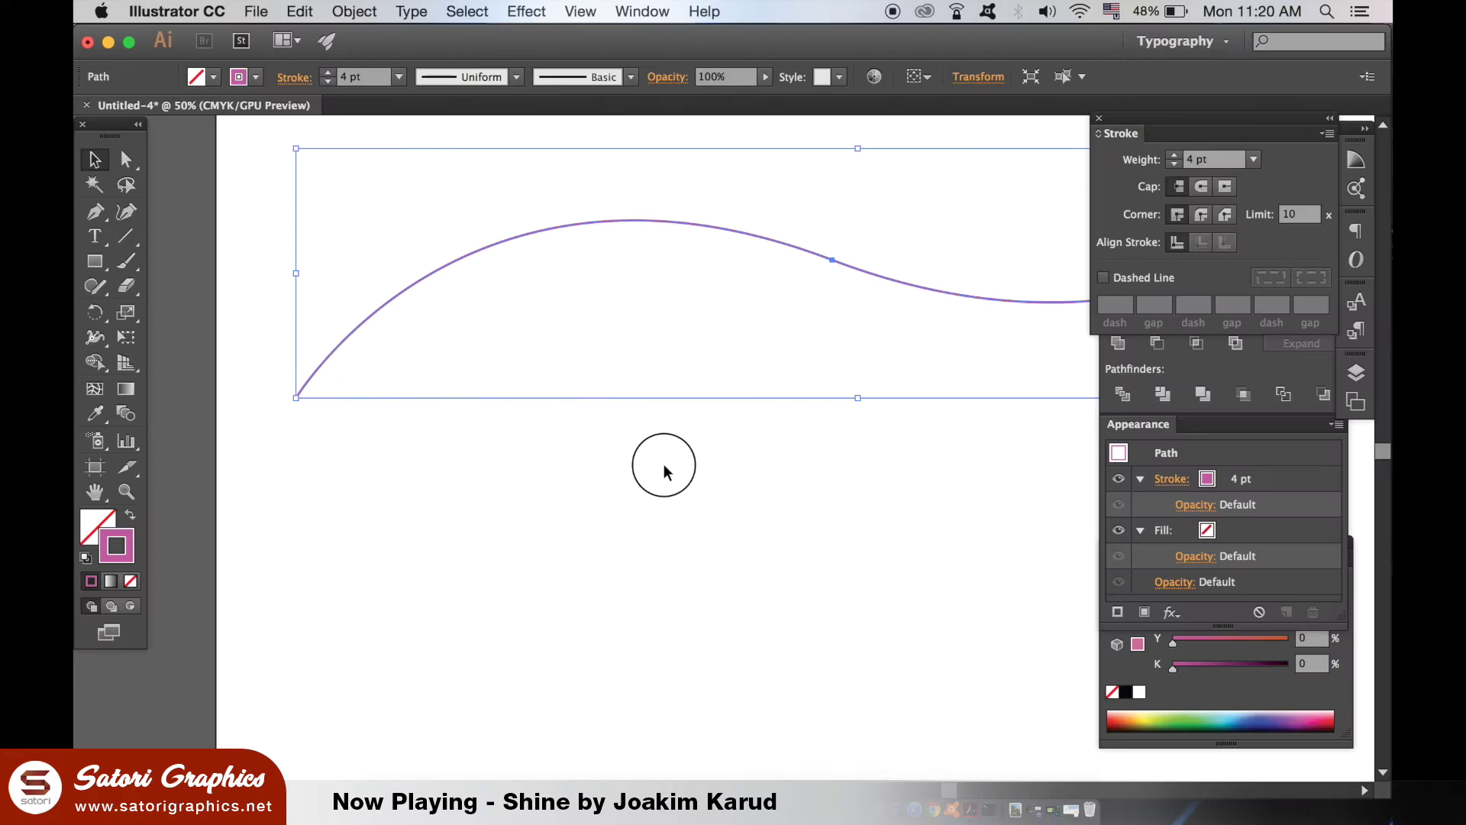
click(349, 422)
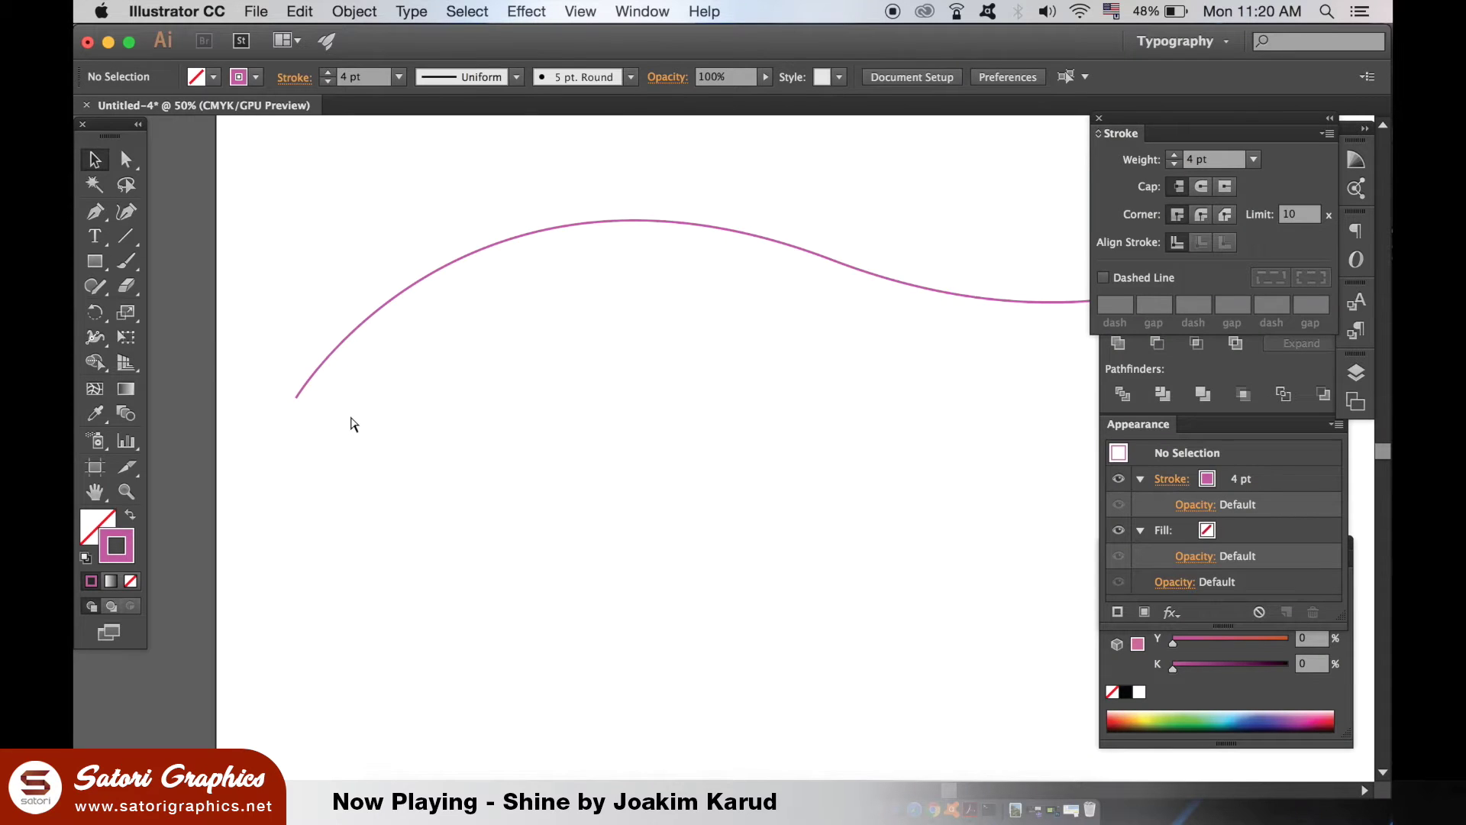
key(ctrl+z)
scroll(858, 415, left, 5)
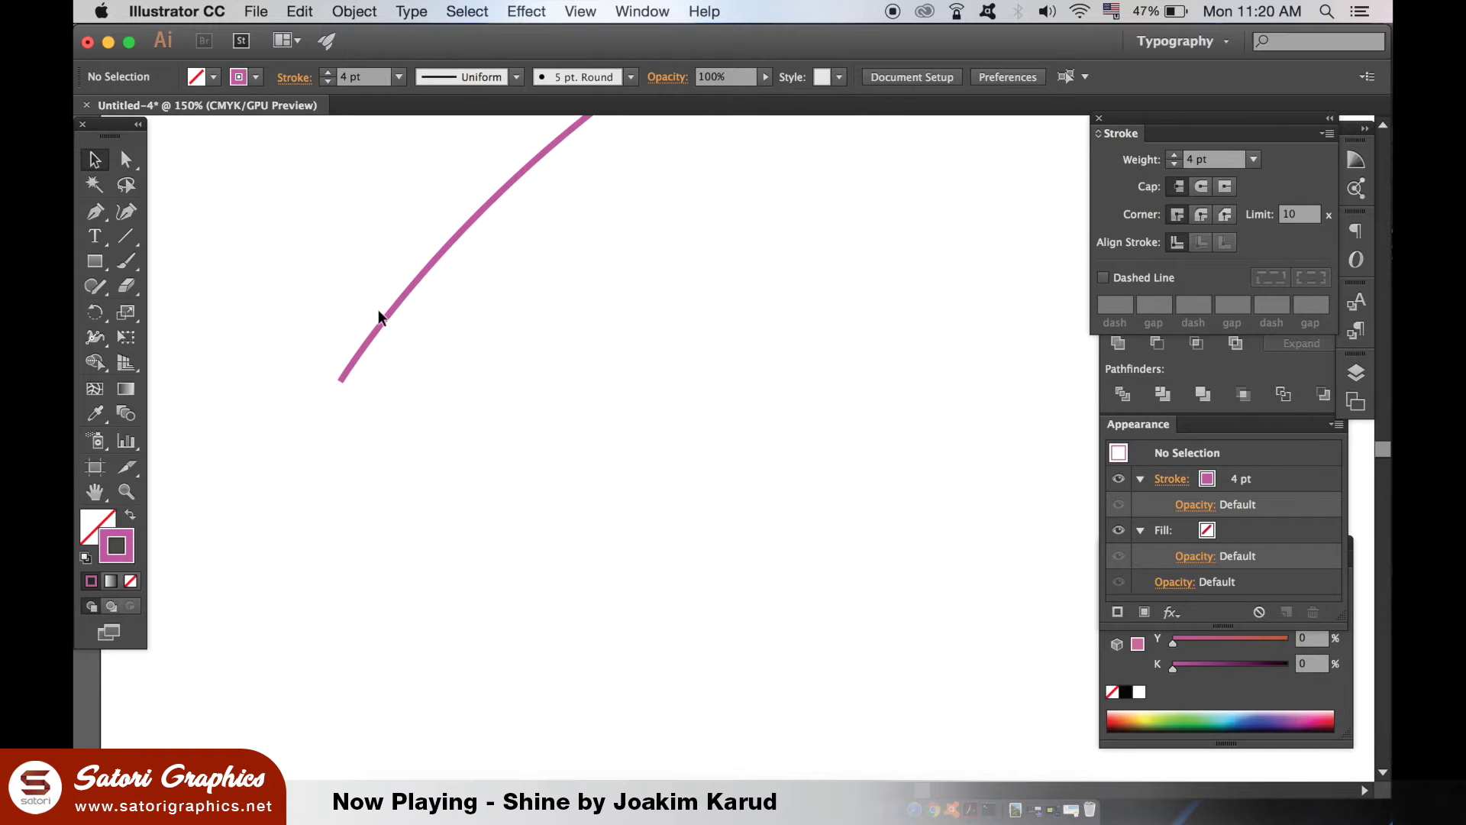
Step: Apply Round Cap to the curve's ends and zoom back out
click(382, 317)
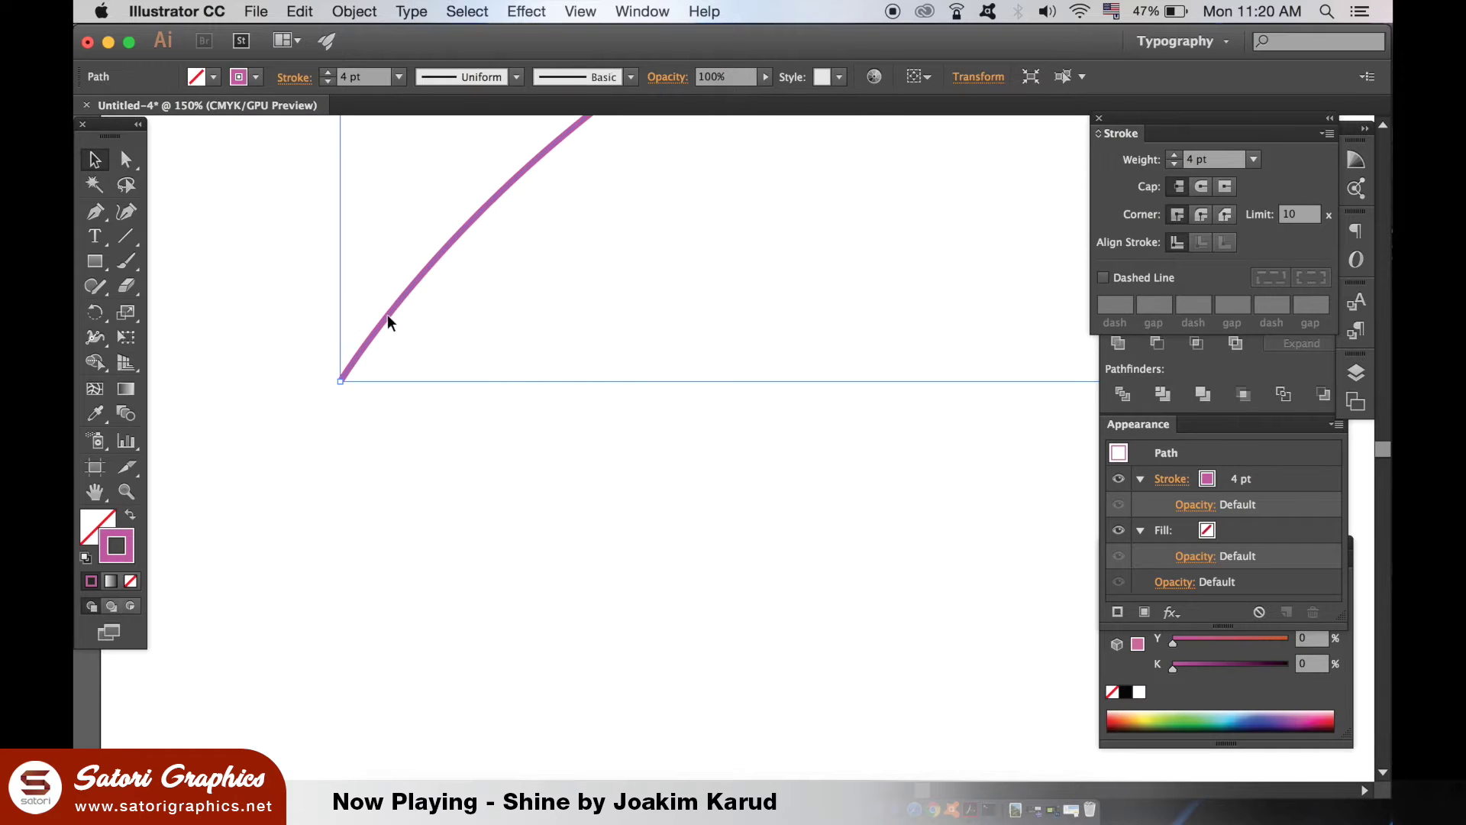
click(1204, 186)
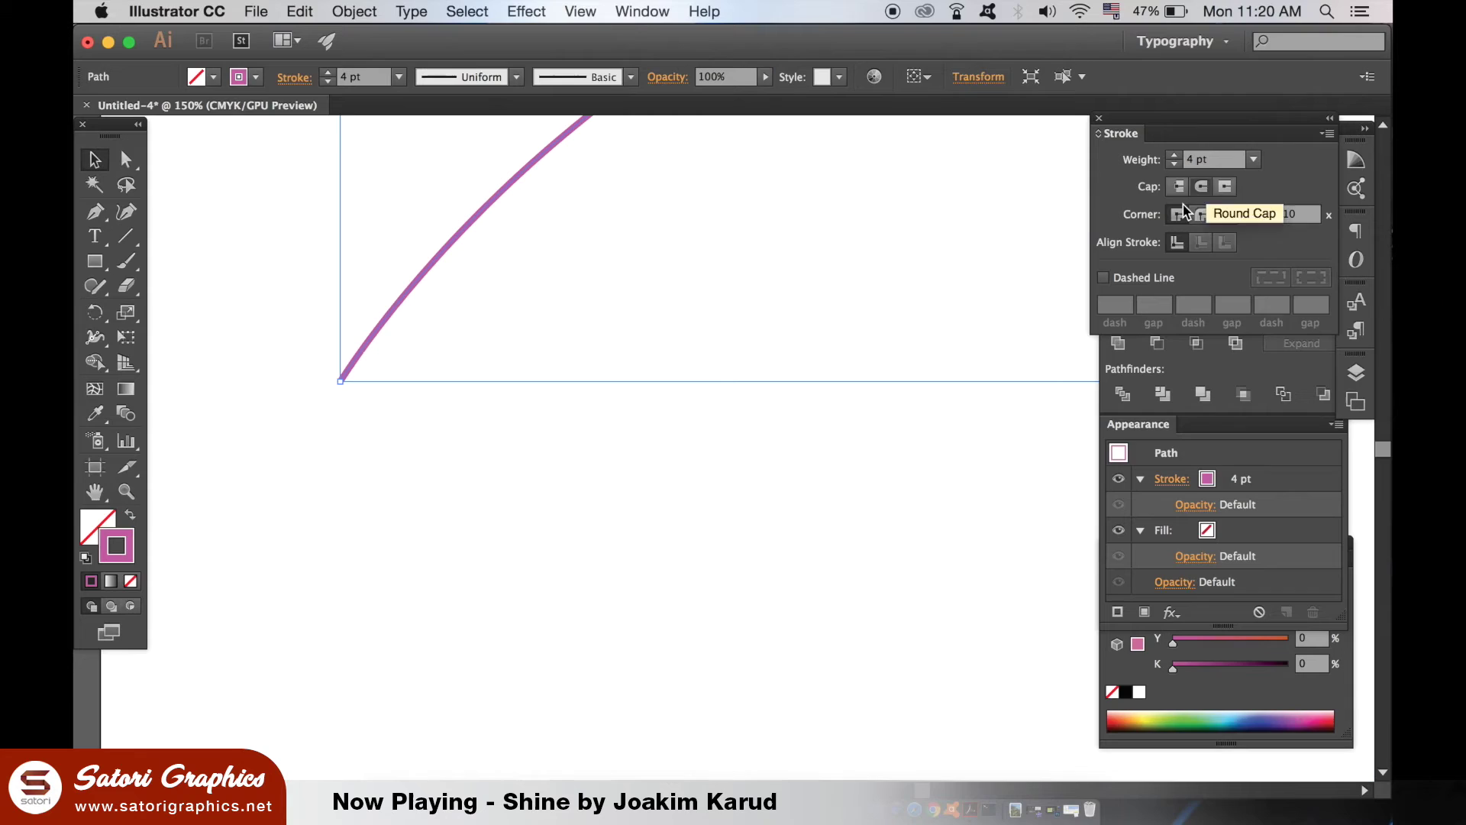
click(923, 437)
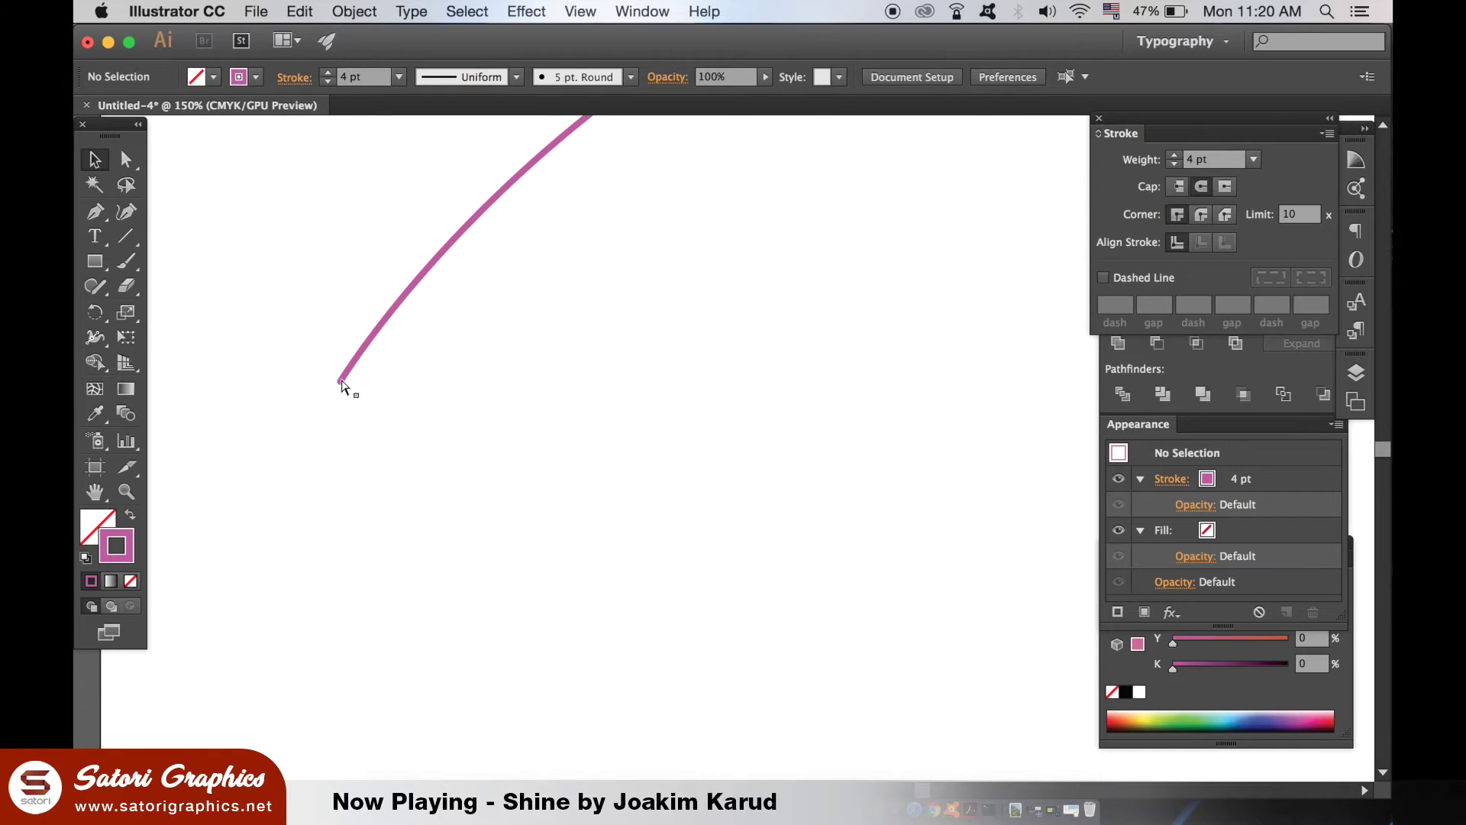
key(super+minus)
key(super+minus)
key(super+minus)
key(super+minus)
scroll(307, 275, right, 5)
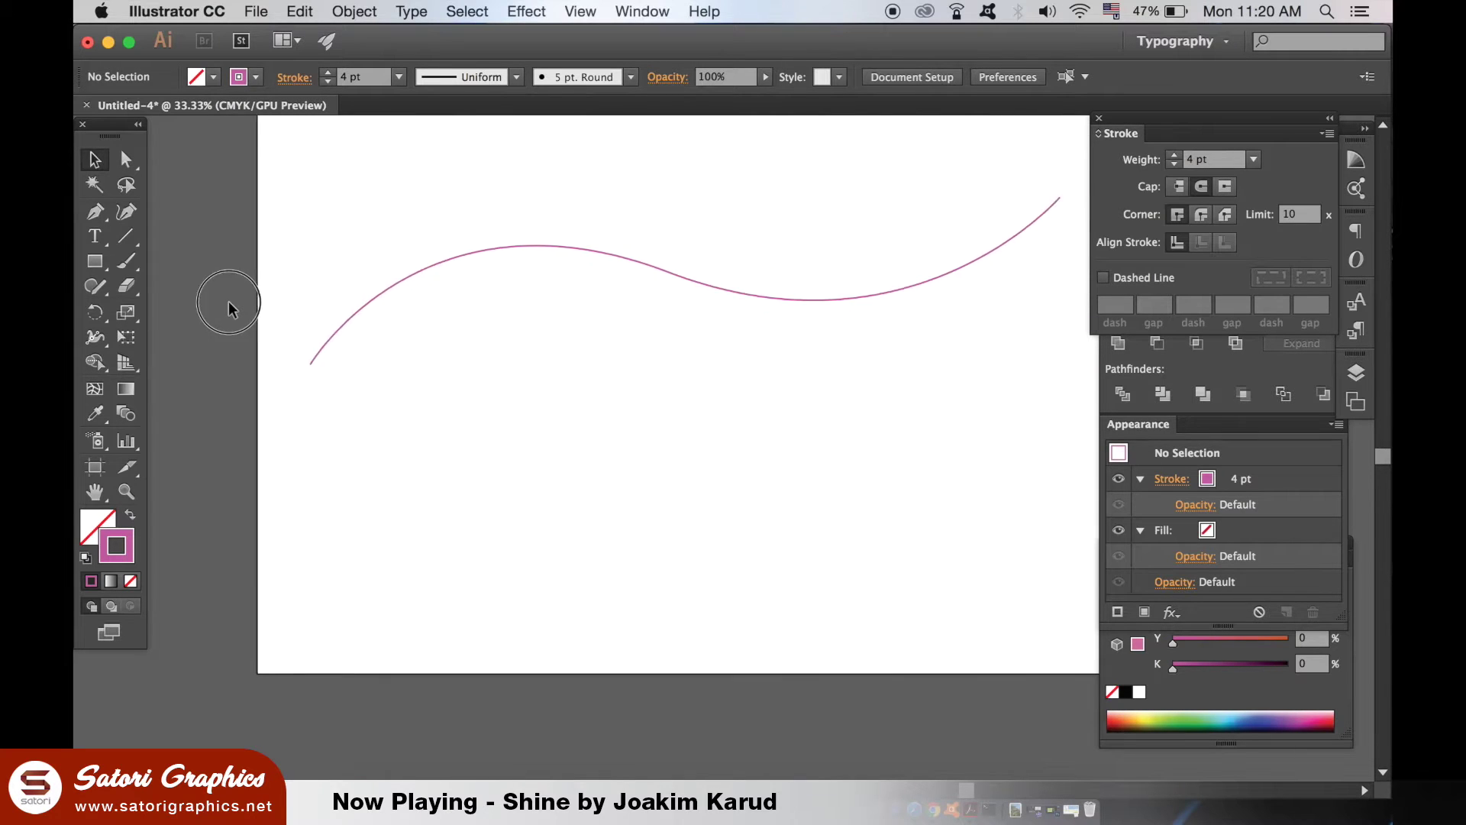
Step: Alt-drag a copy of the wavy curve straight down, then select both curves and open Align
scroll(171, 319, up, 1)
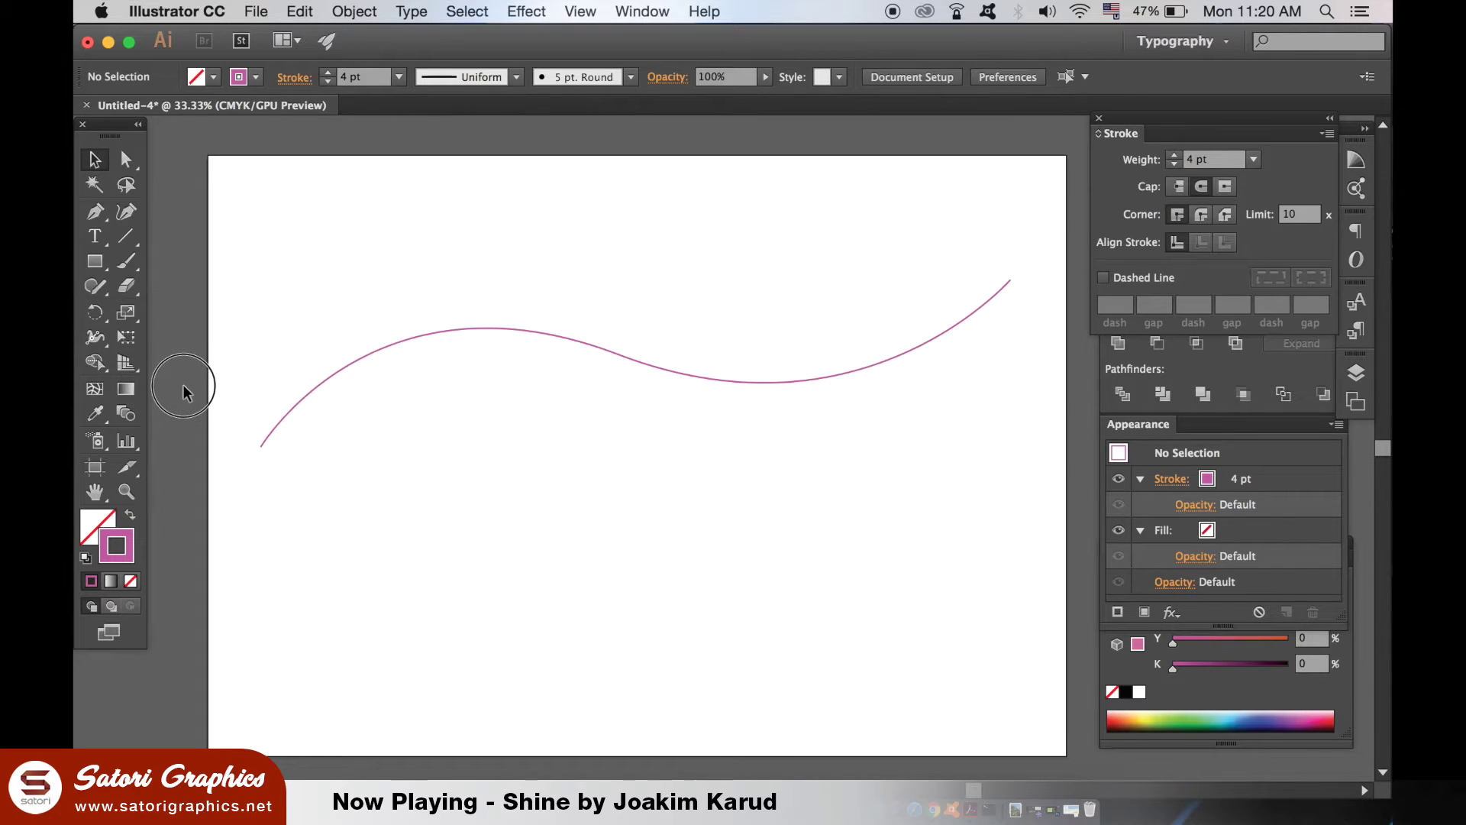
click(482, 328)
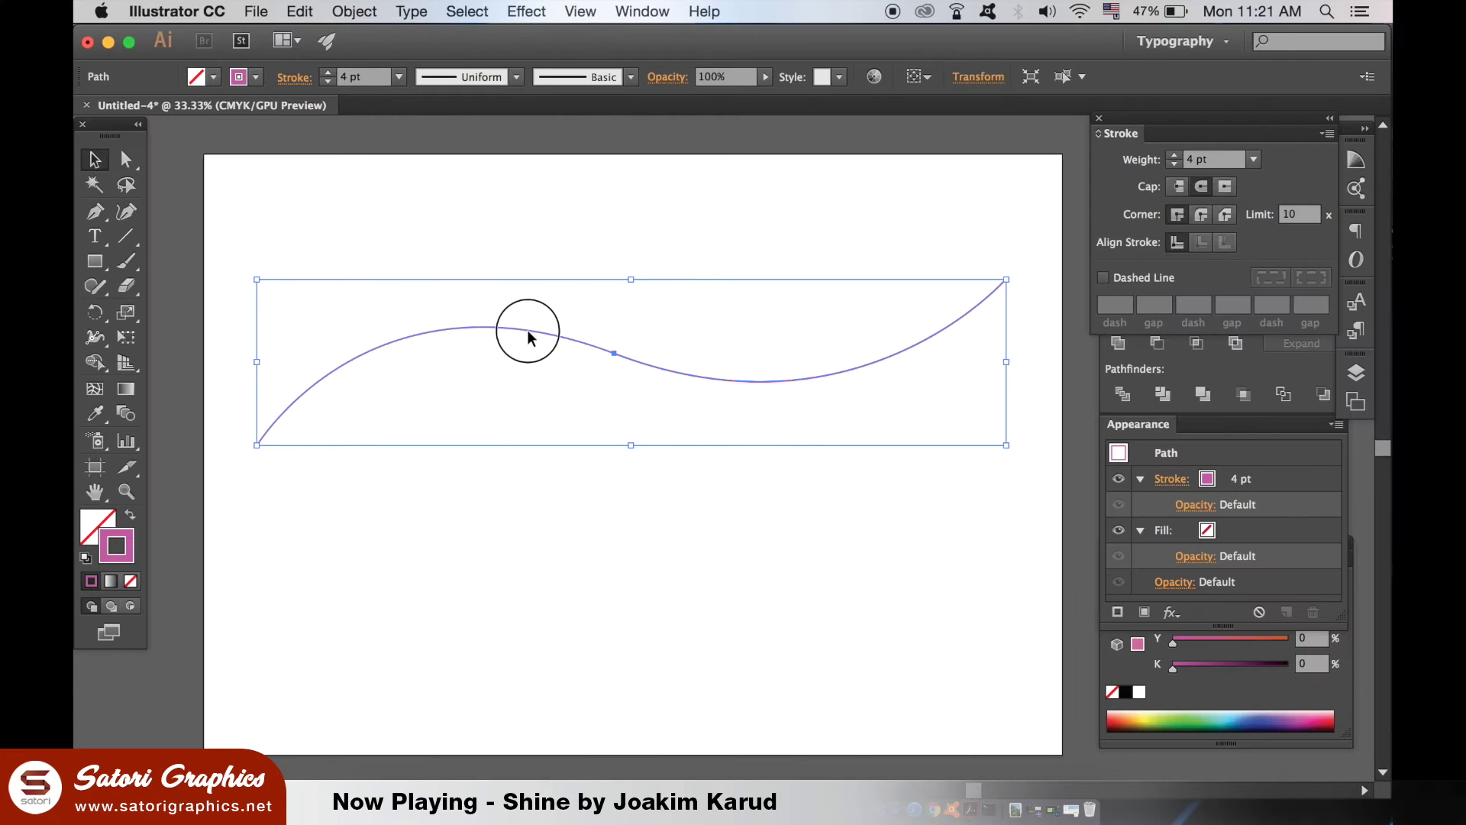
drag(527, 331, 527, 494)
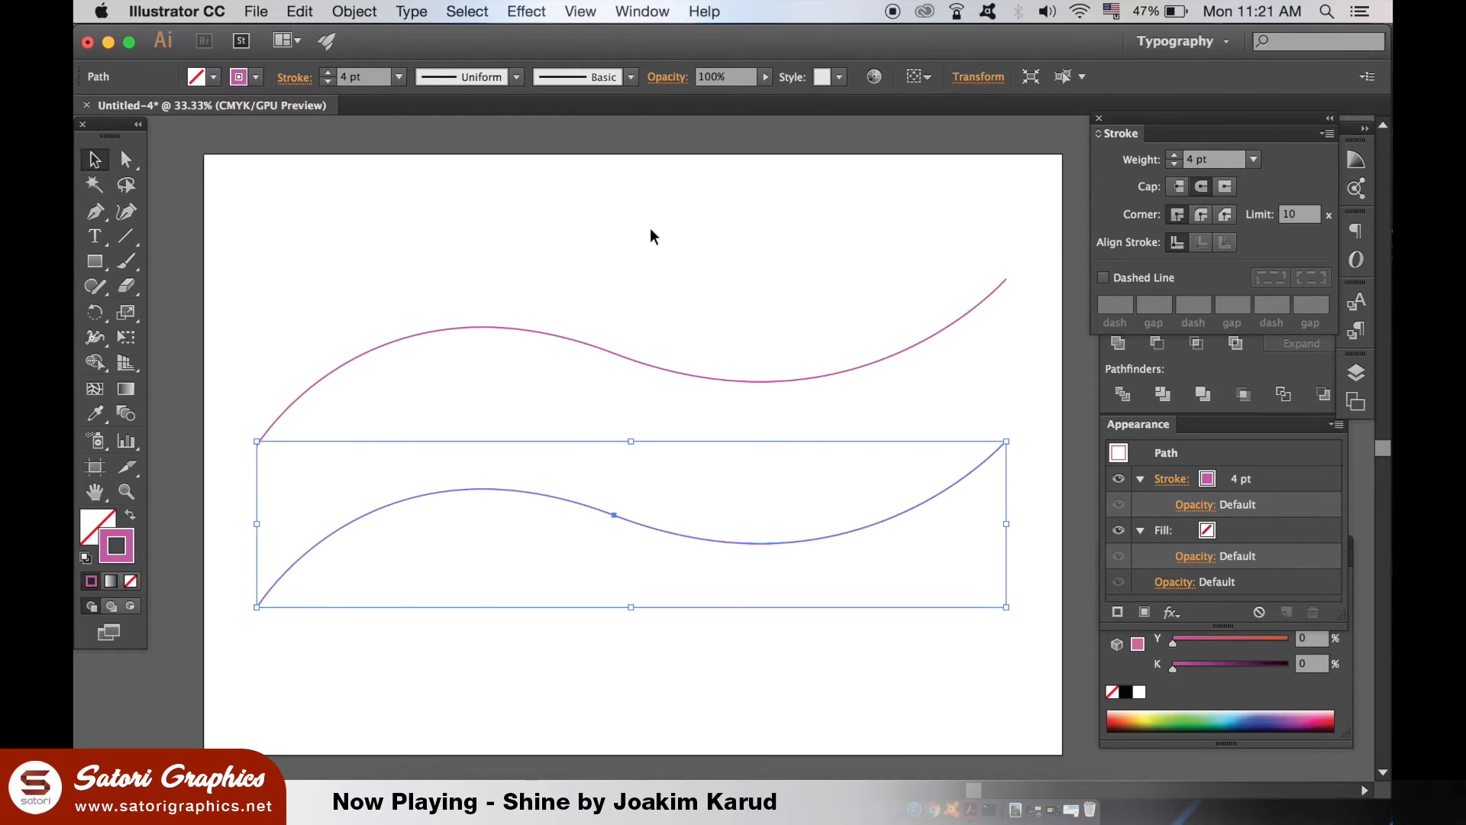
click(626, 228)
drag(416, 225, 698, 581)
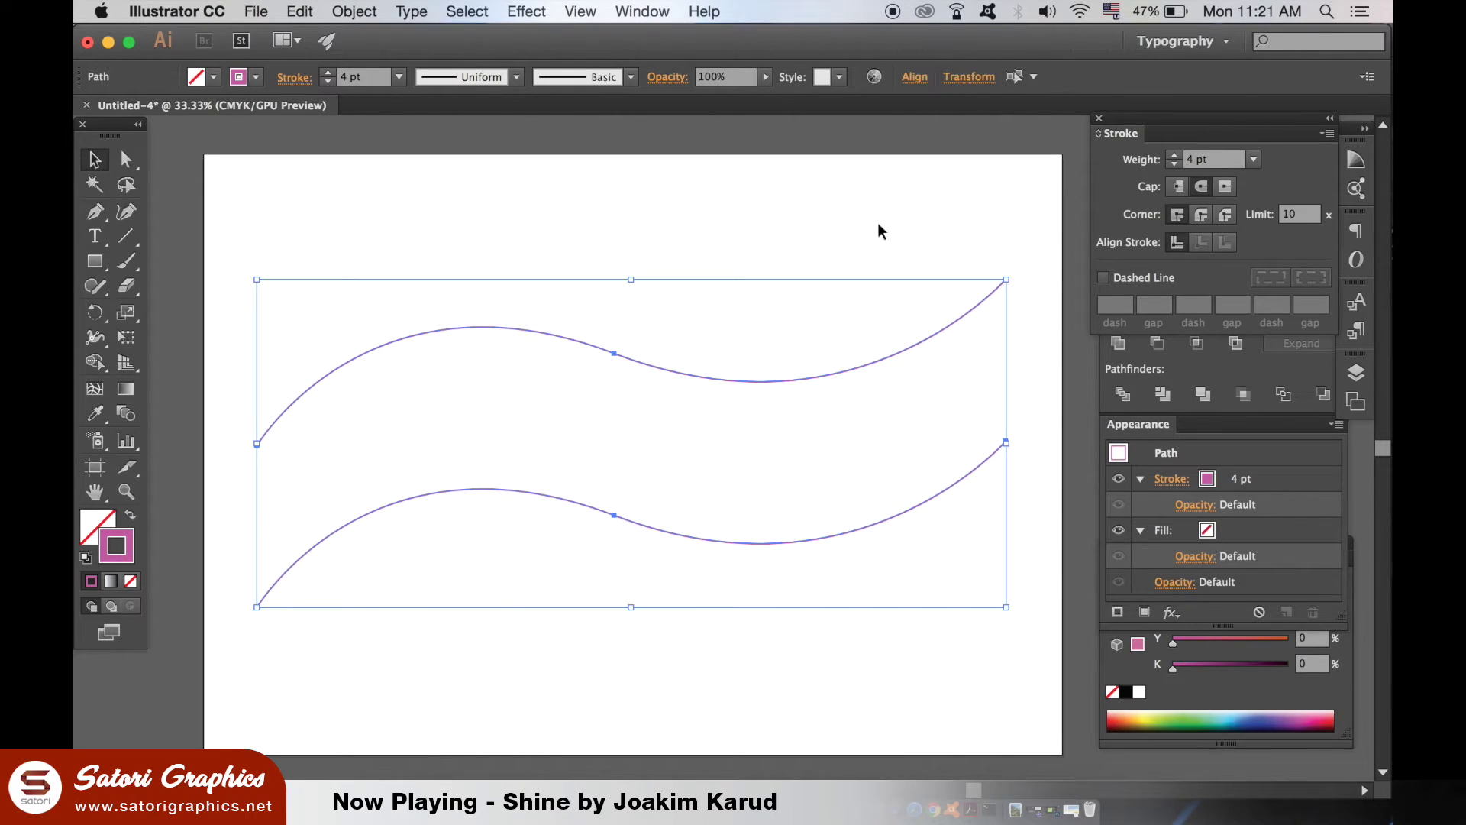
click(916, 77)
Step: Set Blend Options to Specified Steps with 6 steps and Align to Path orientation
click(378, 12)
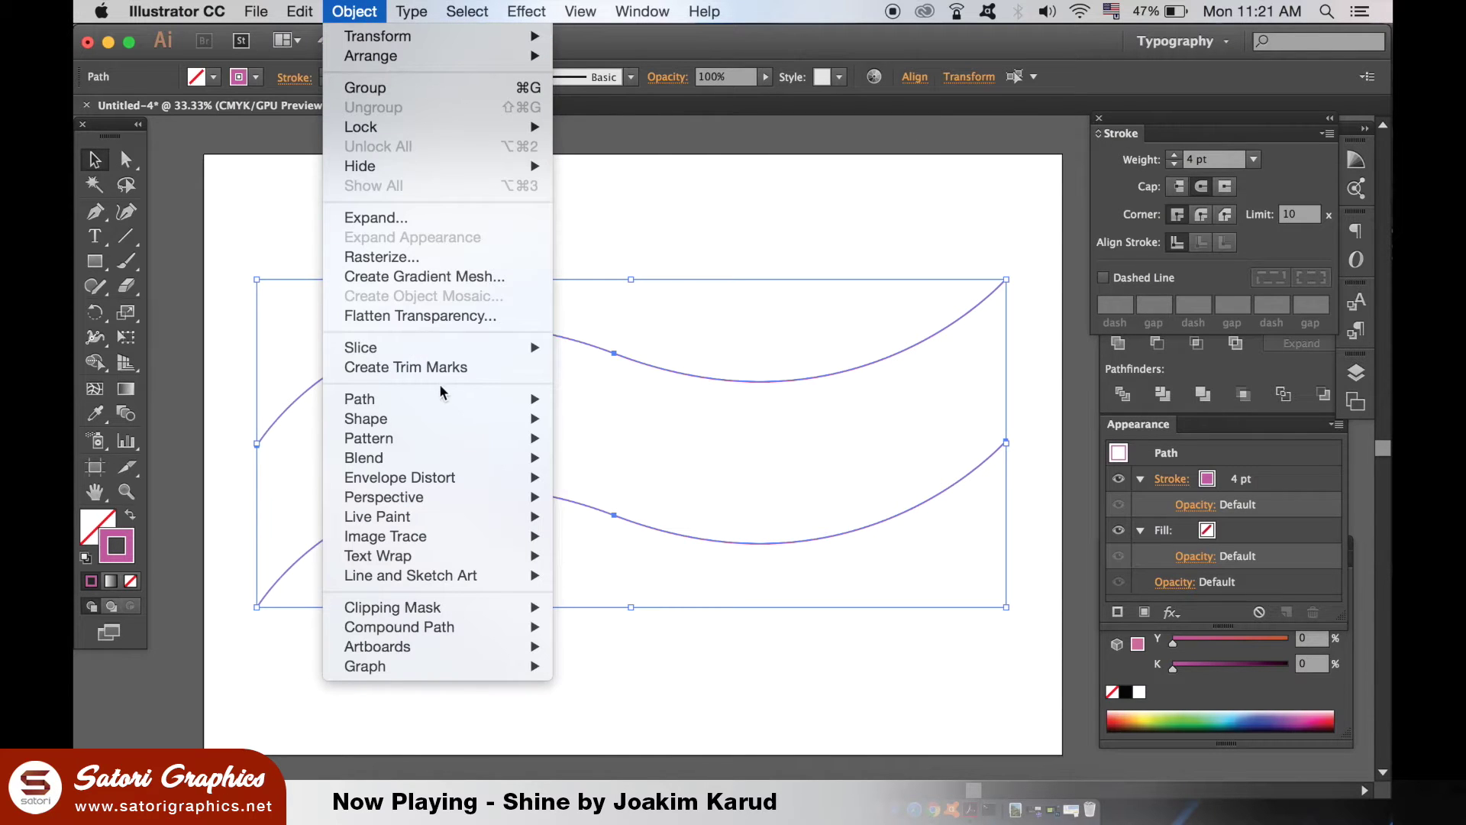
mouse_move(430, 458)
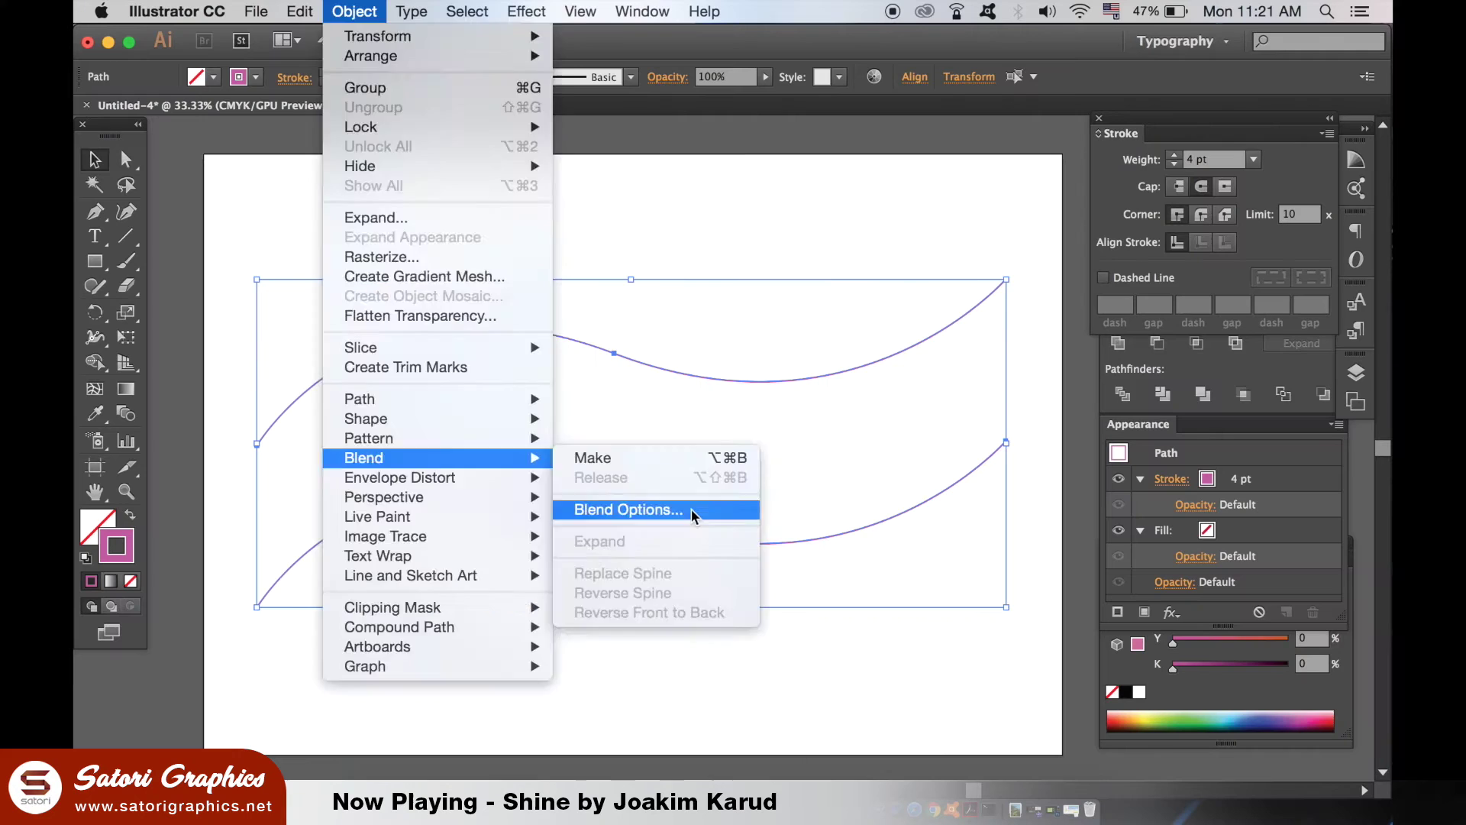
click(1189, 418)
click(710, 414)
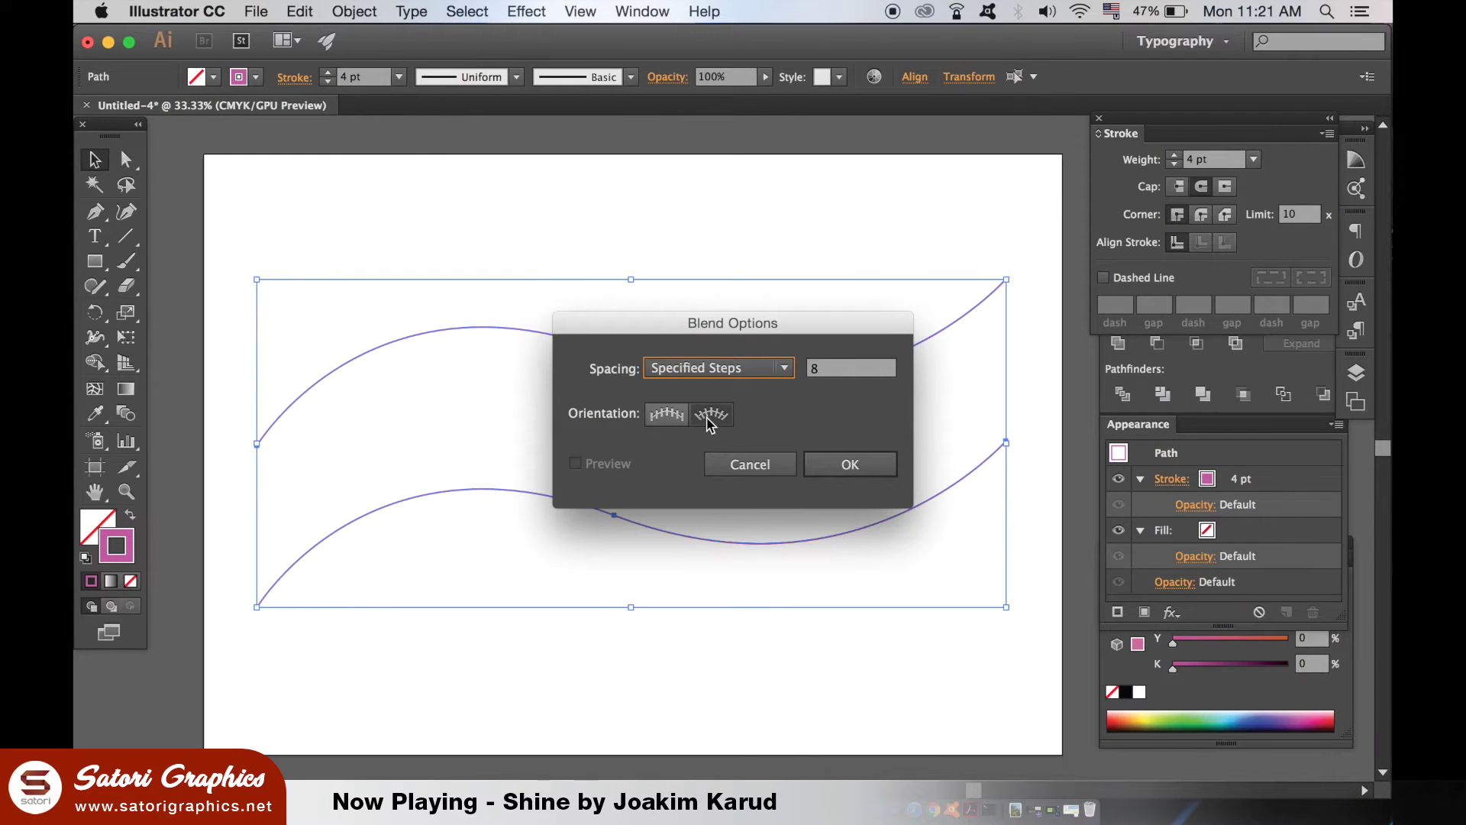
click(742, 369)
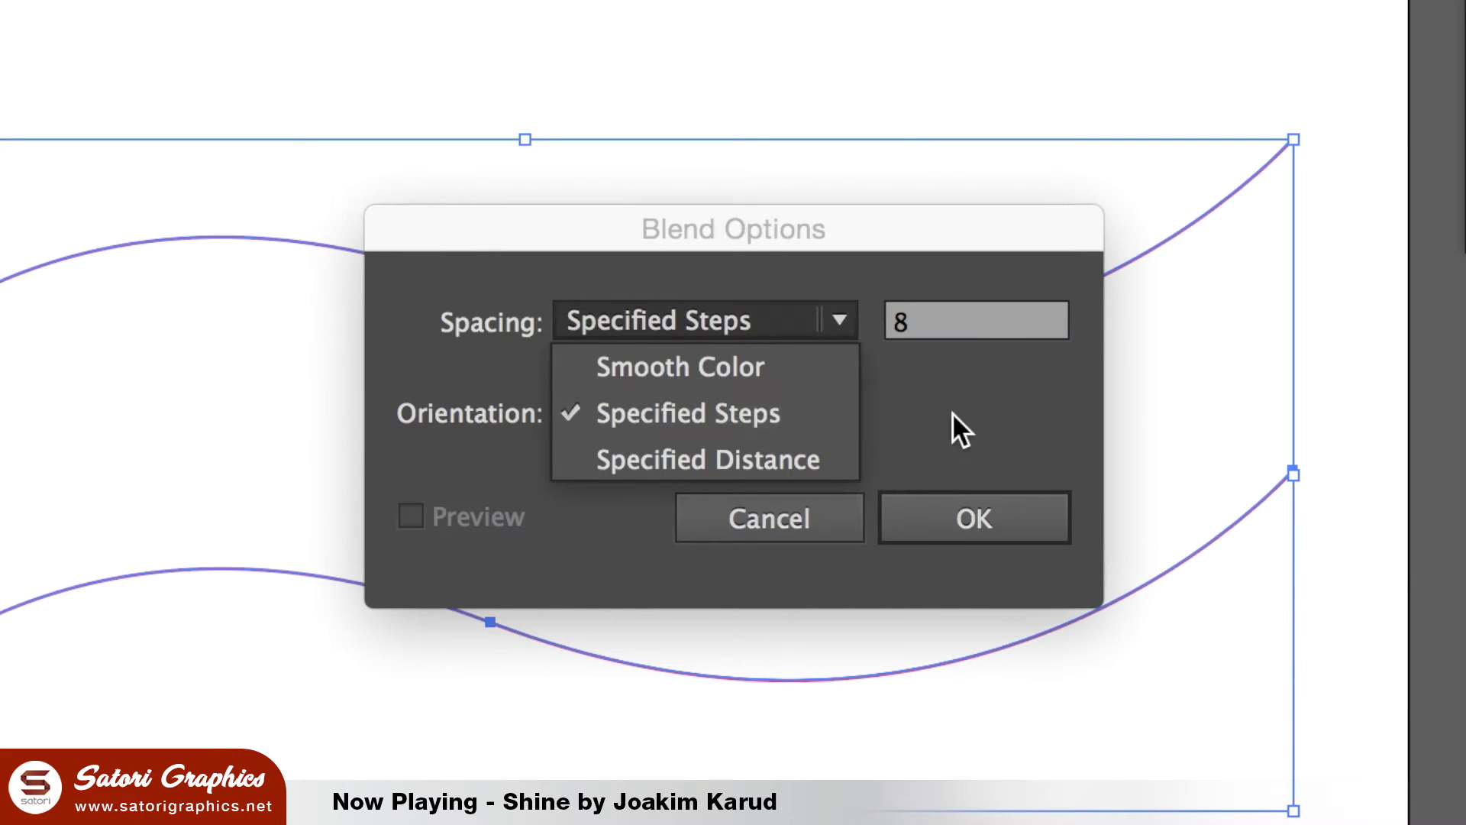
click(950, 414)
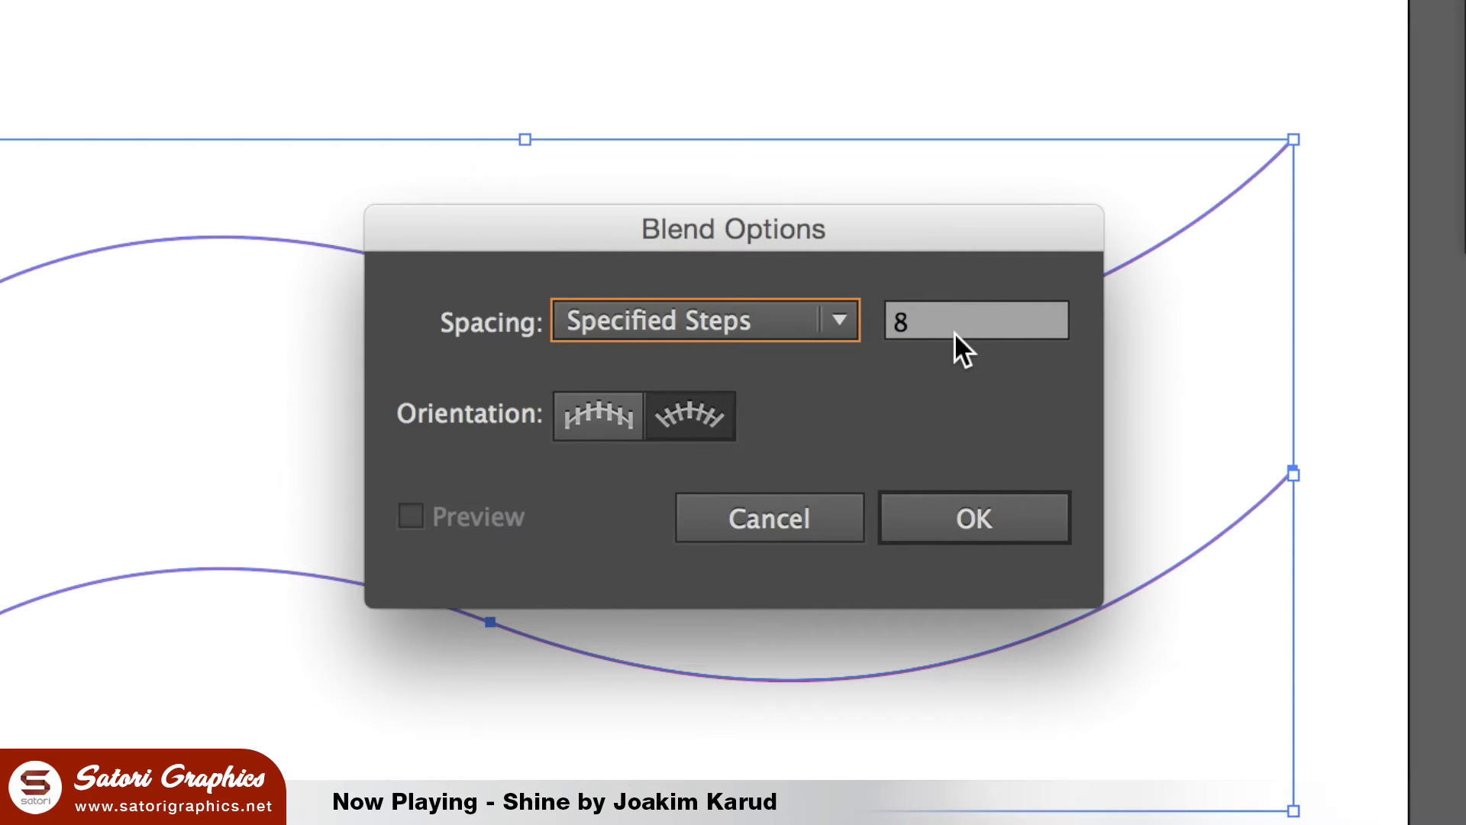
key(Tab)
text(6)
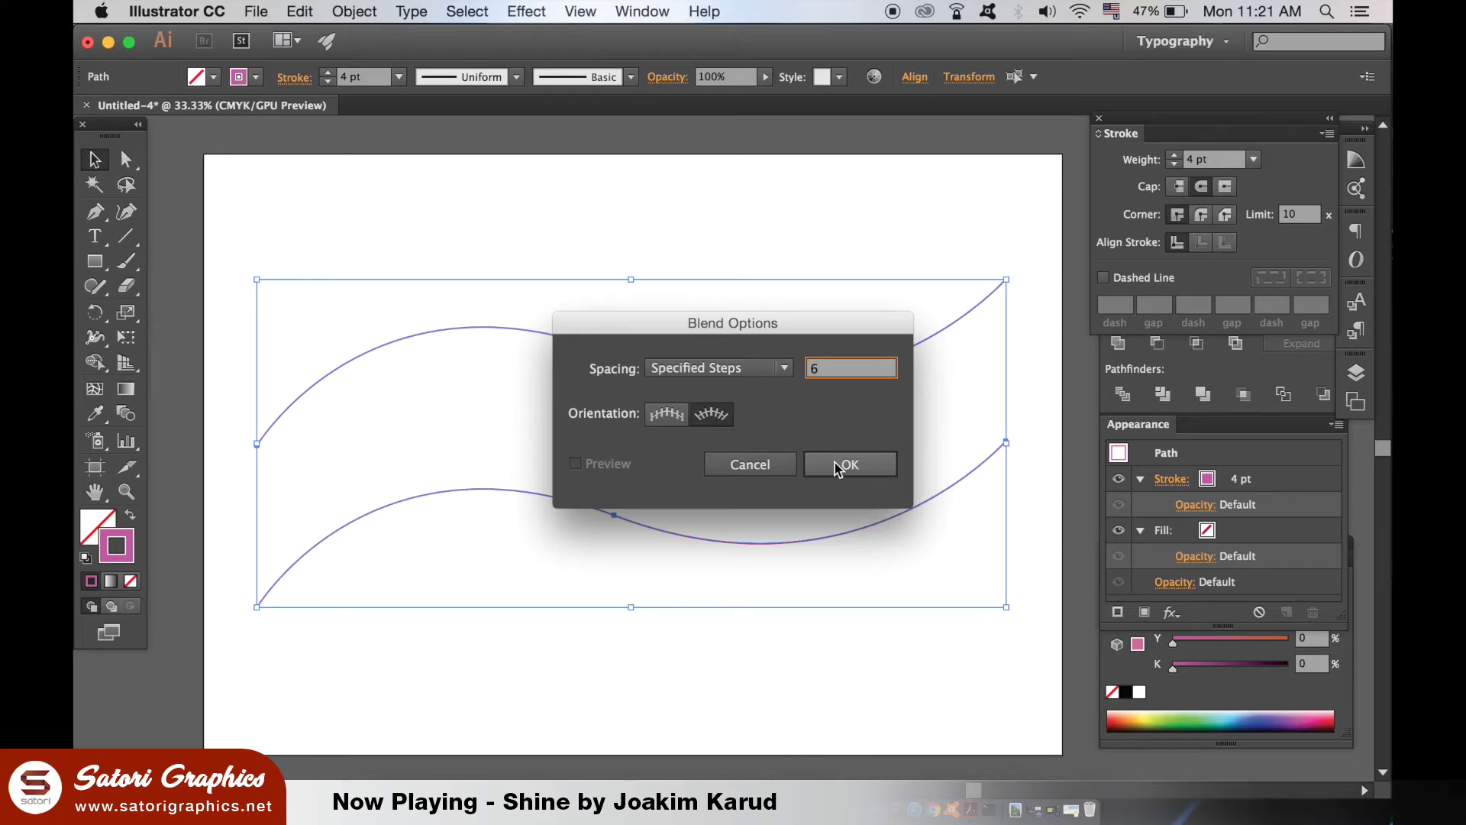
click(838, 466)
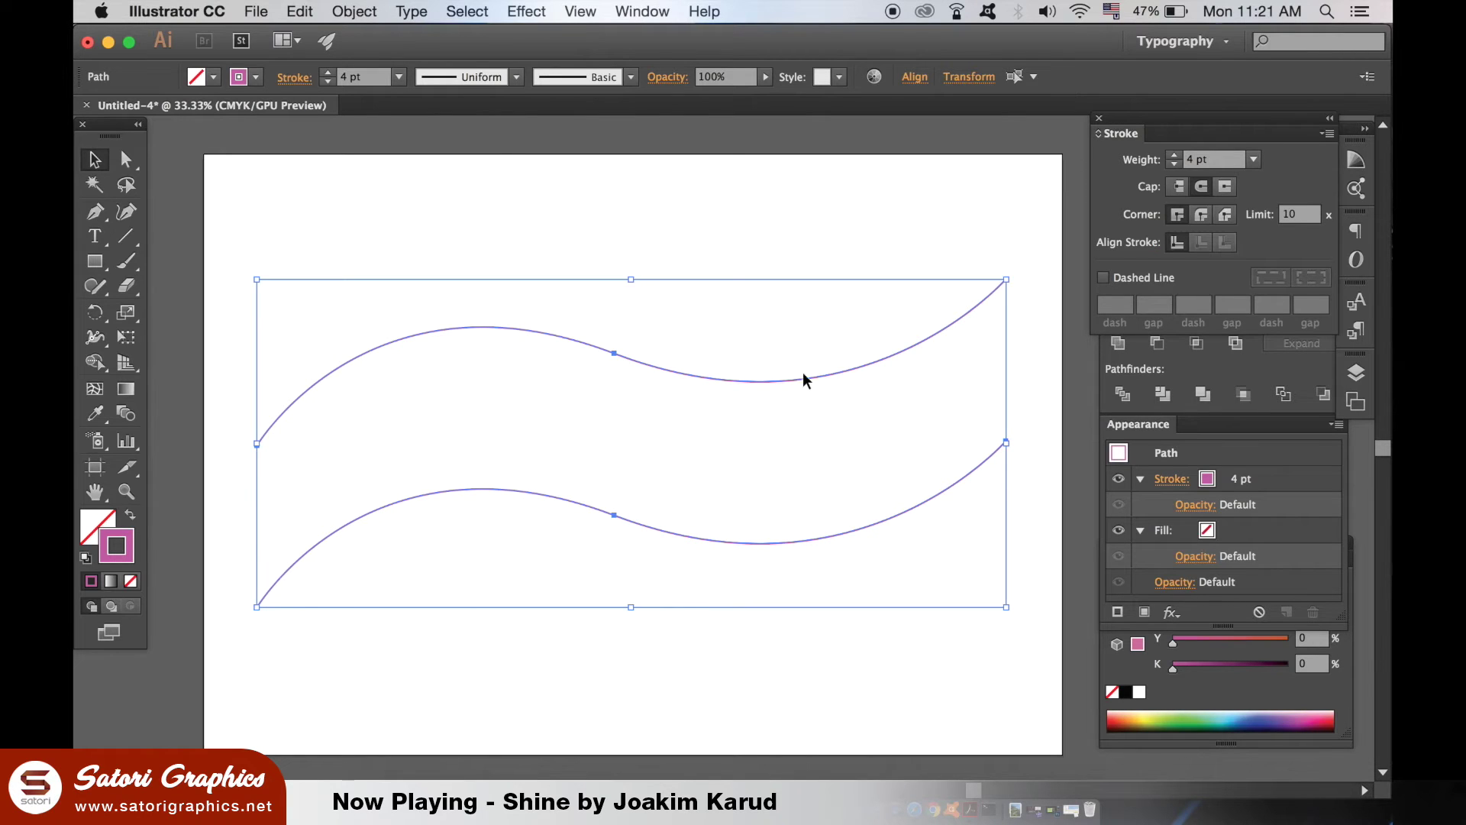
Step: Make the blend, then pull its top and bottom lines' left ends closer together
click(354, 10)
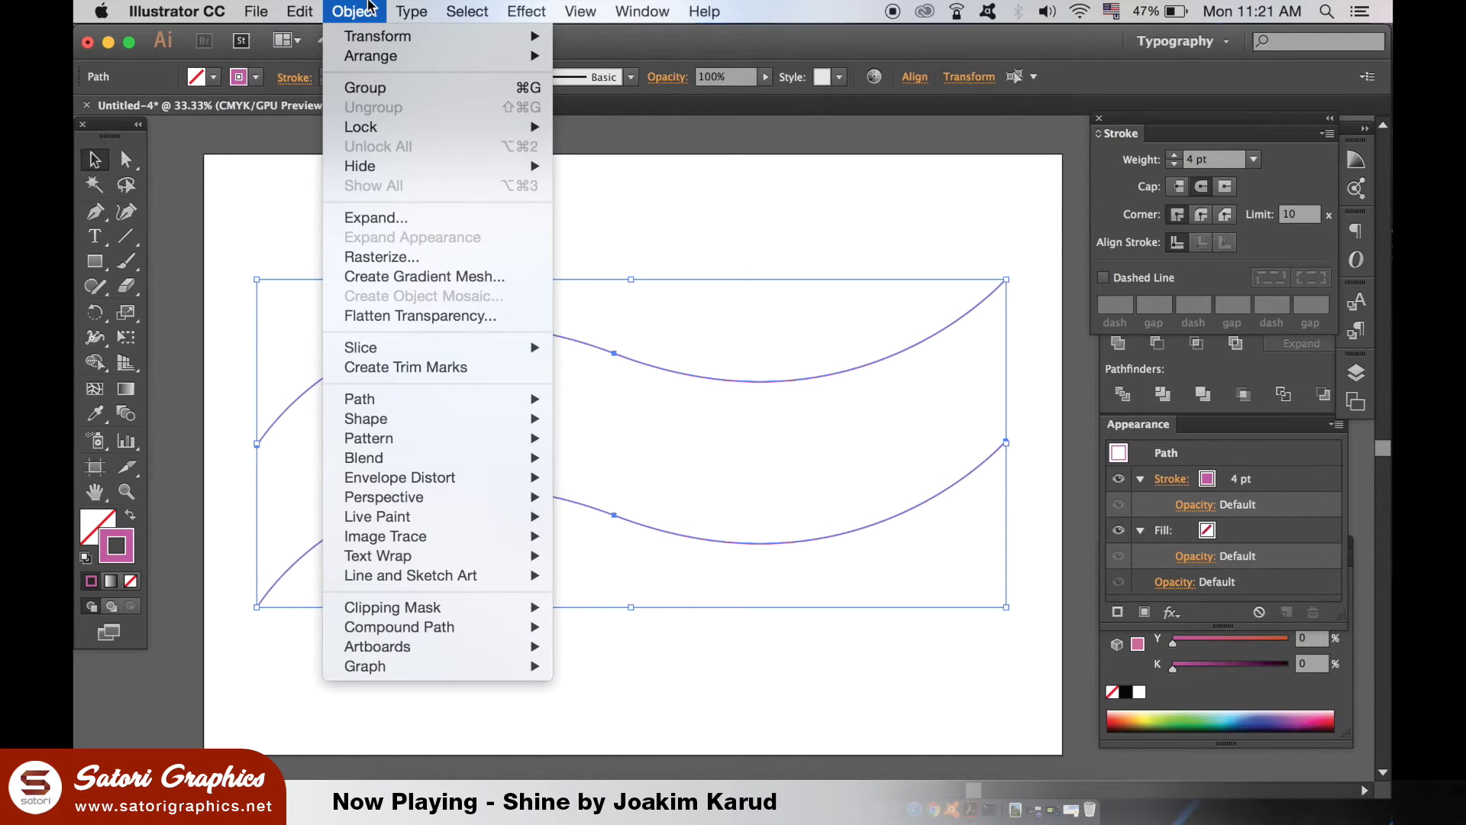
mouse_move(419, 458)
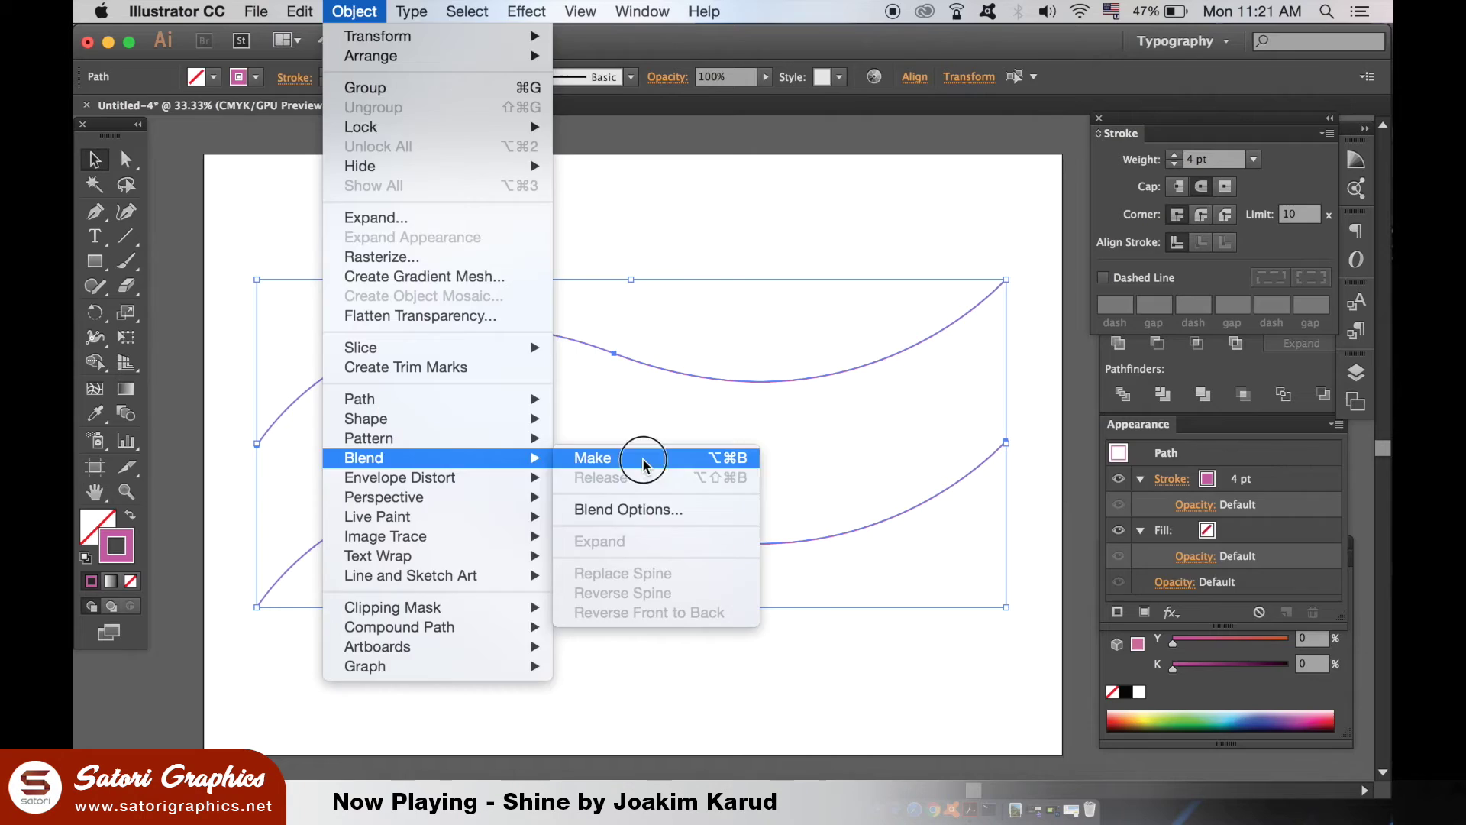
click(1046, 401)
click(644, 207)
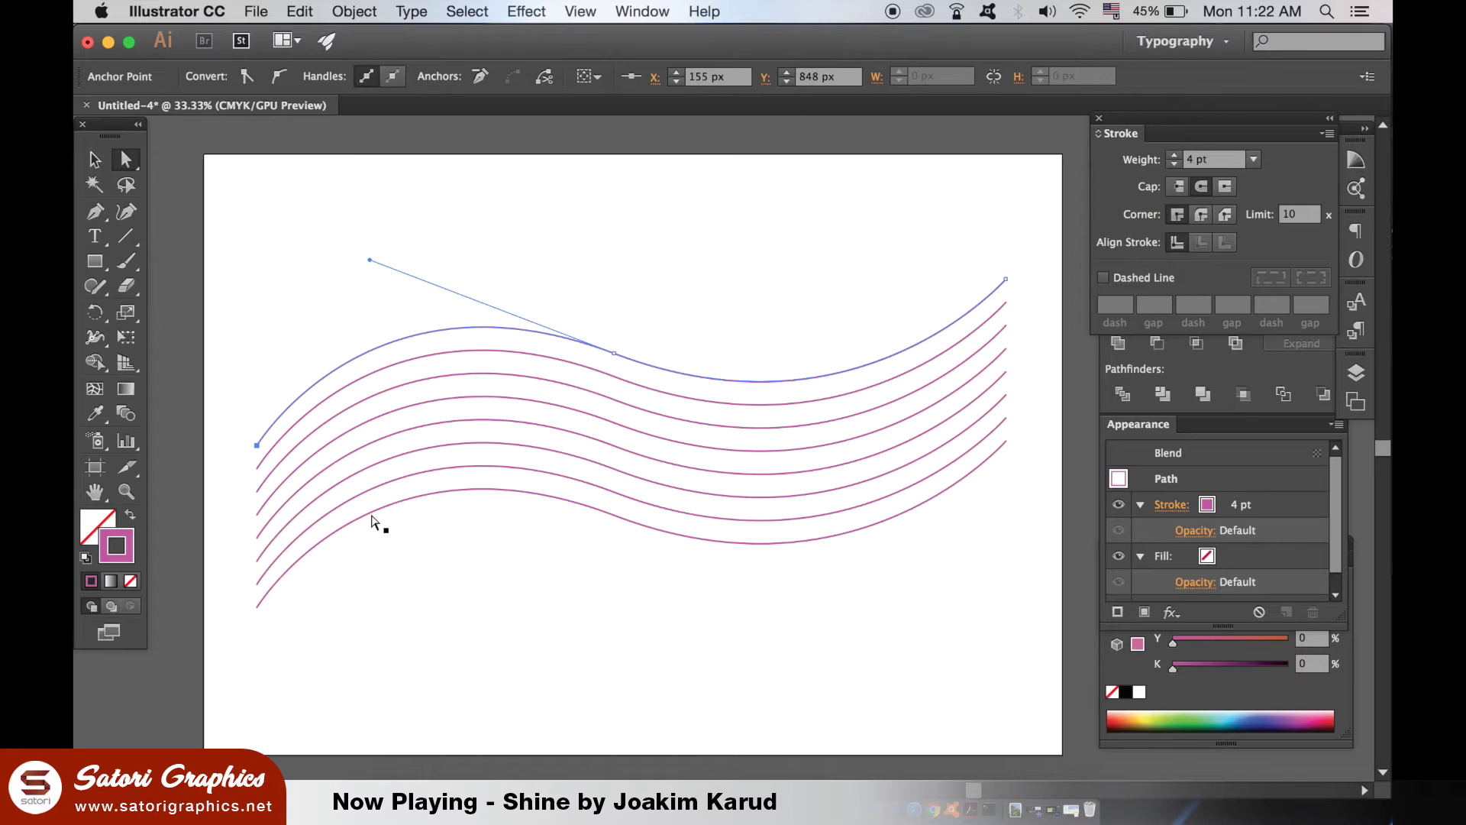
drag(262, 605, 257, 550)
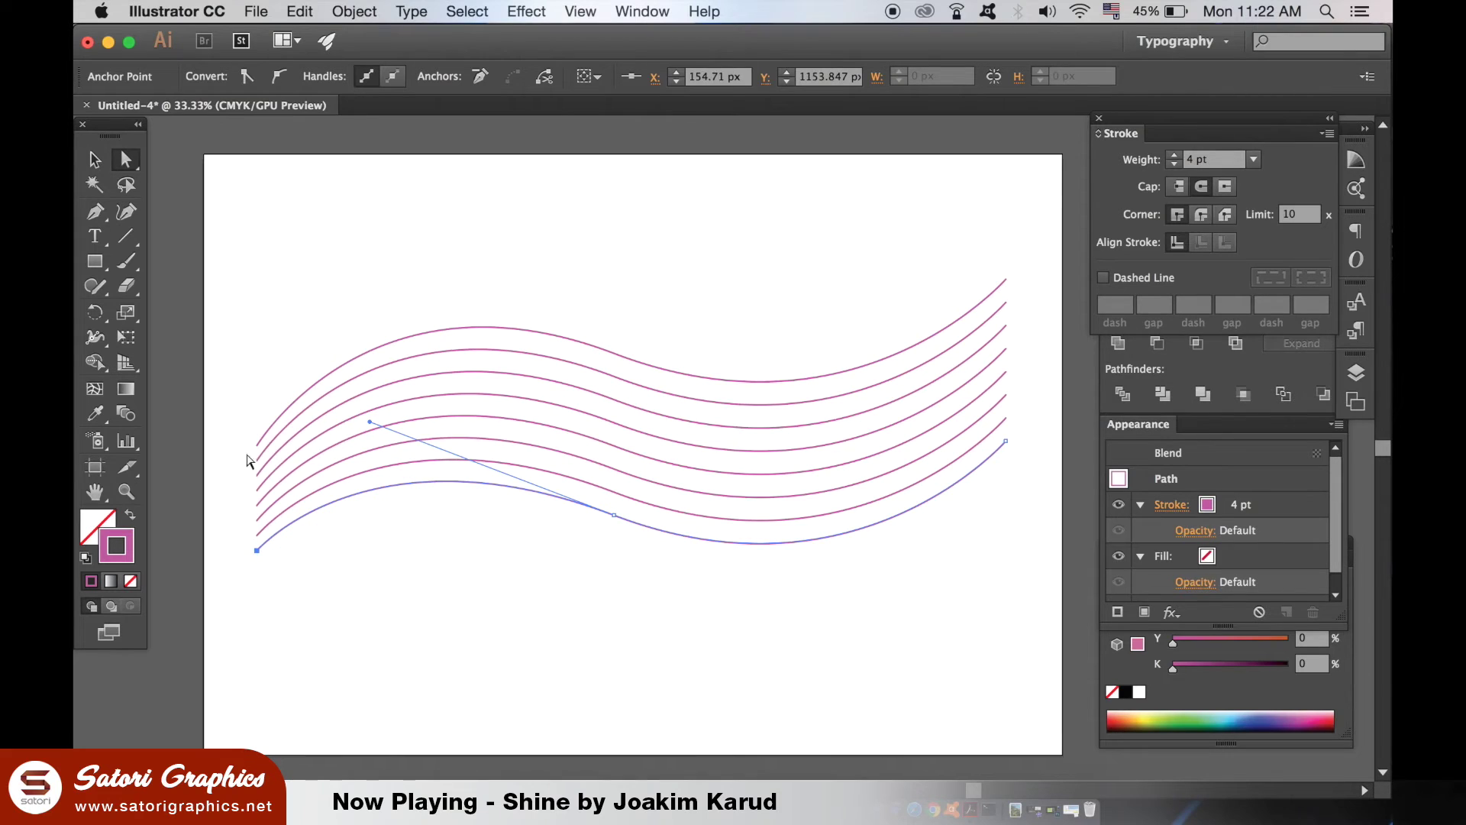
drag(257, 452, 257, 486)
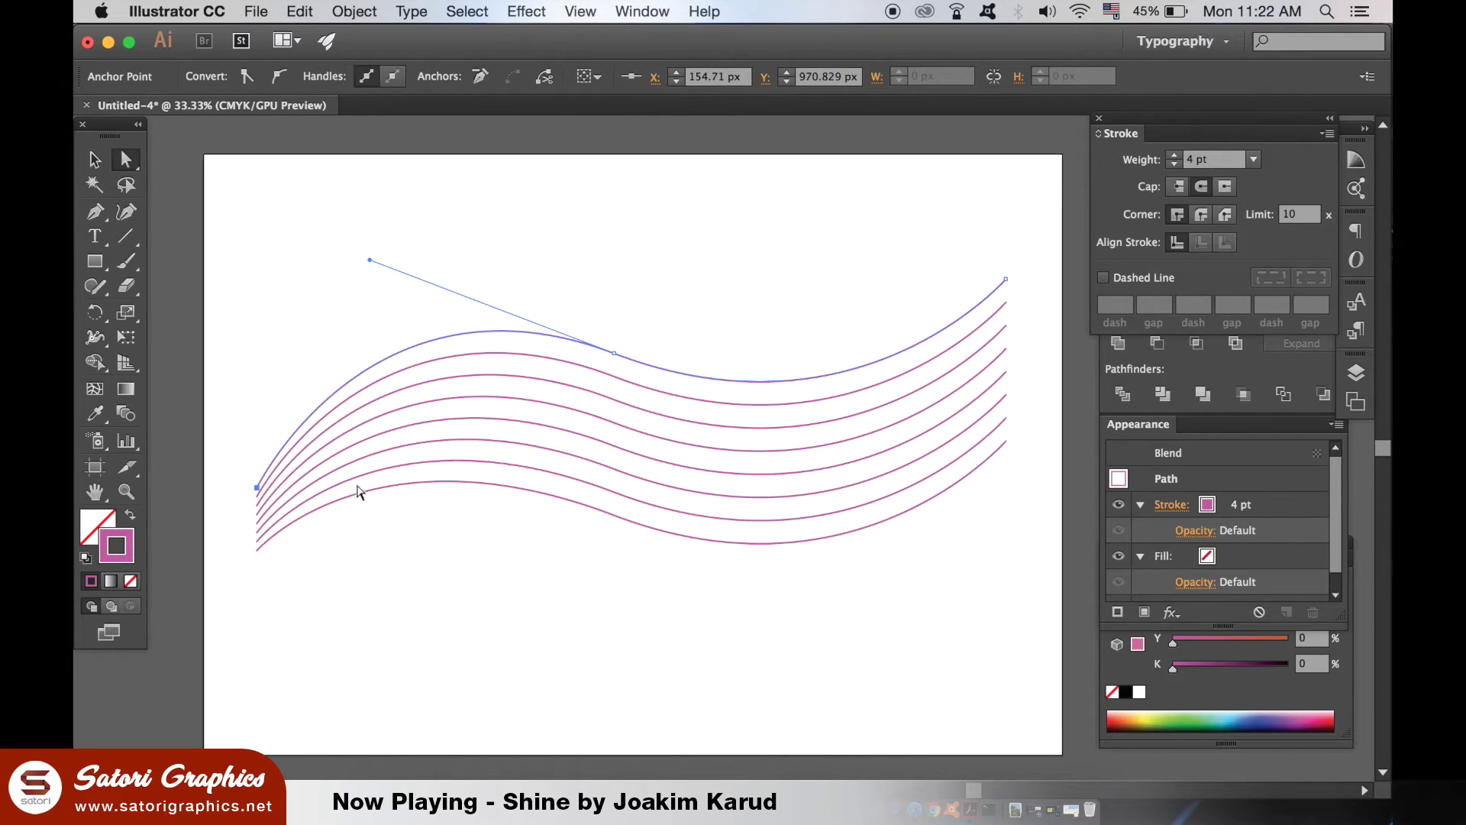
Step: Cross the top and bottom curves' middle anchors and raise the top curve's right end
click(674, 530)
click(615, 515)
drag(615, 516, 615, 422)
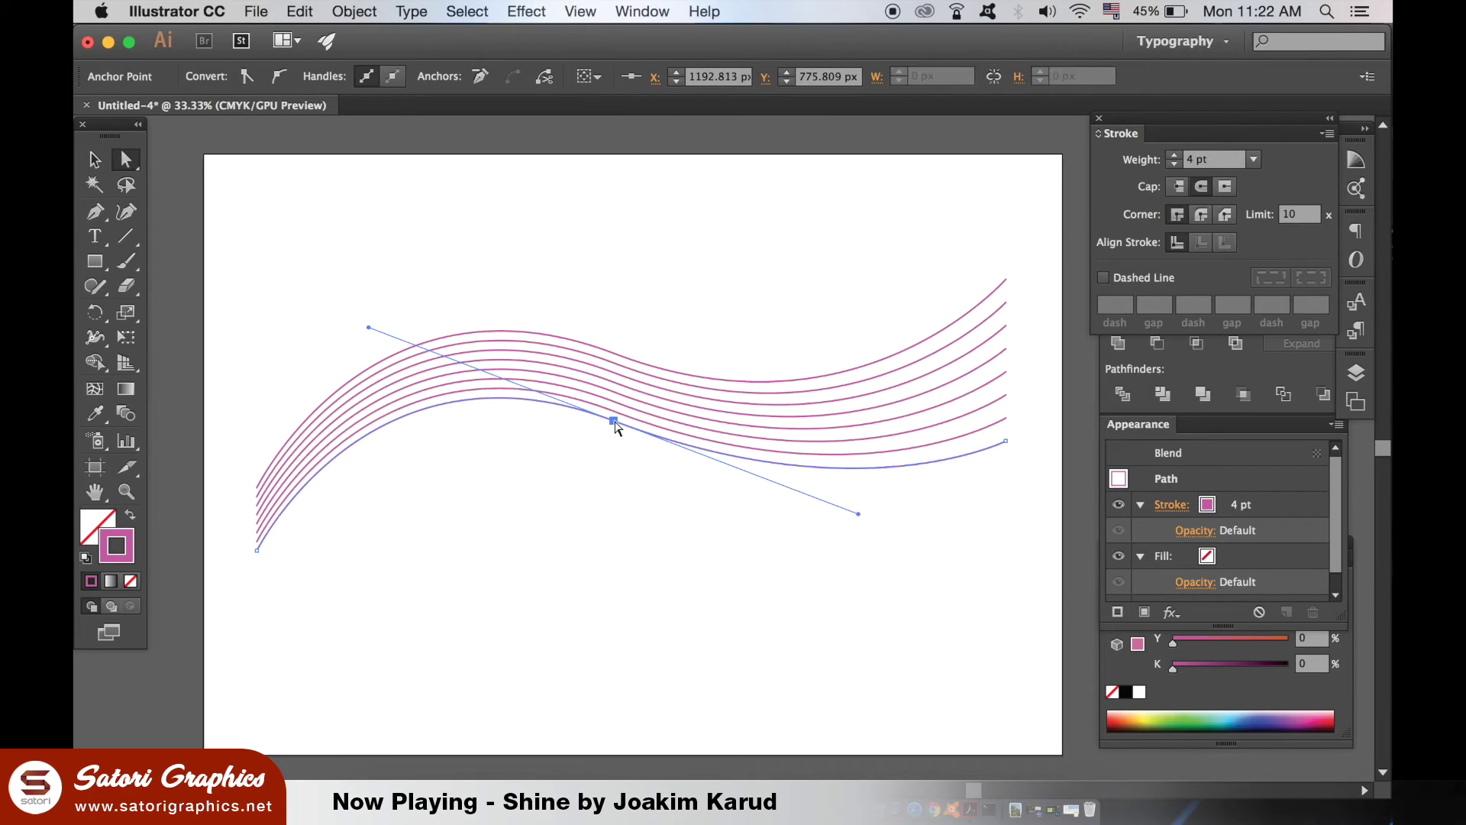
click(615, 350)
drag(615, 351, 608, 485)
drag(1006, 280, 971, 207)
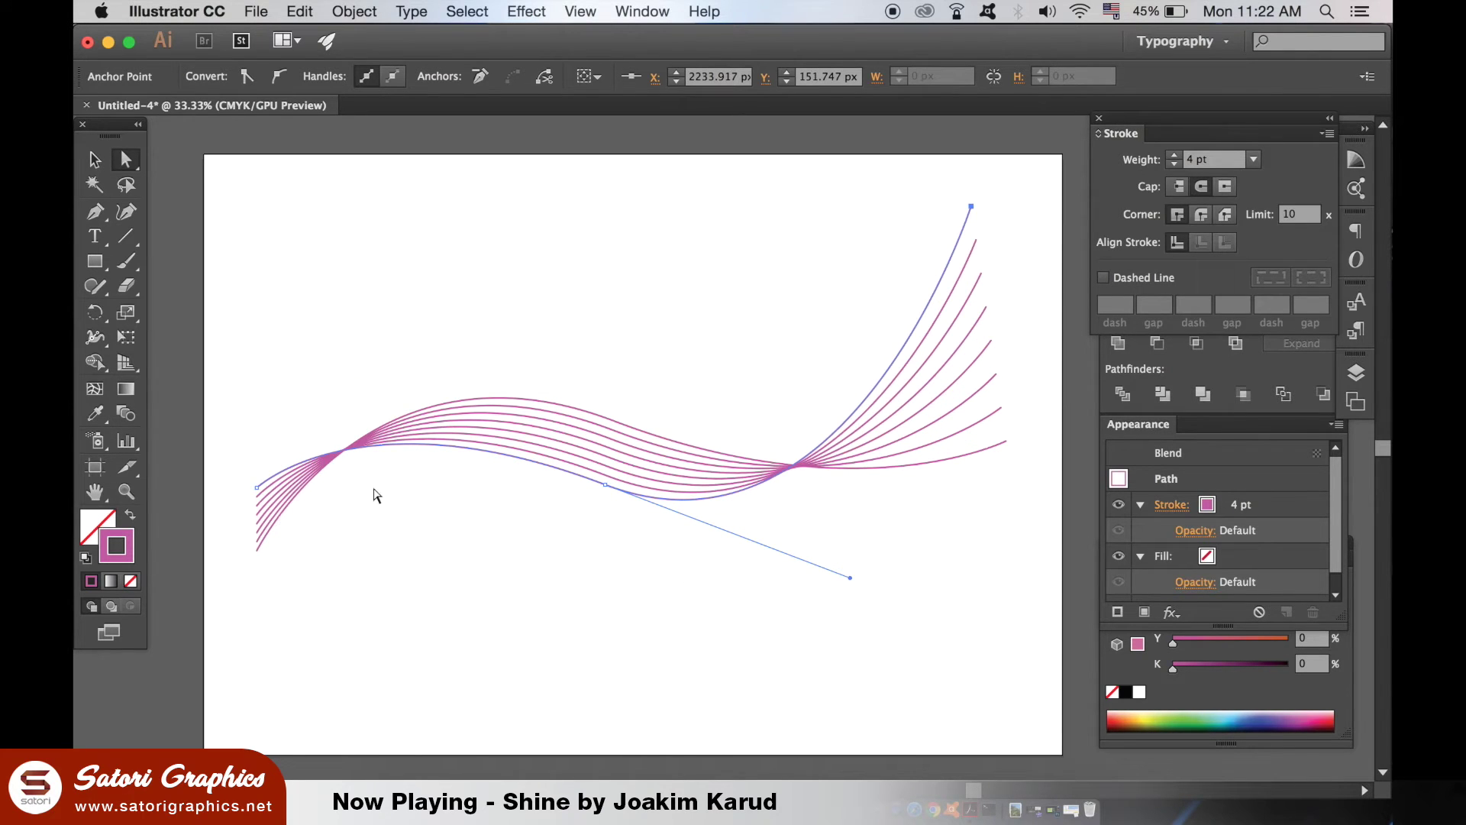
Step: Spread the curves' left and right ends apart and lift the bottom middle anchor slightly
click(257, 550)
drag(260, 552, 249, 625)
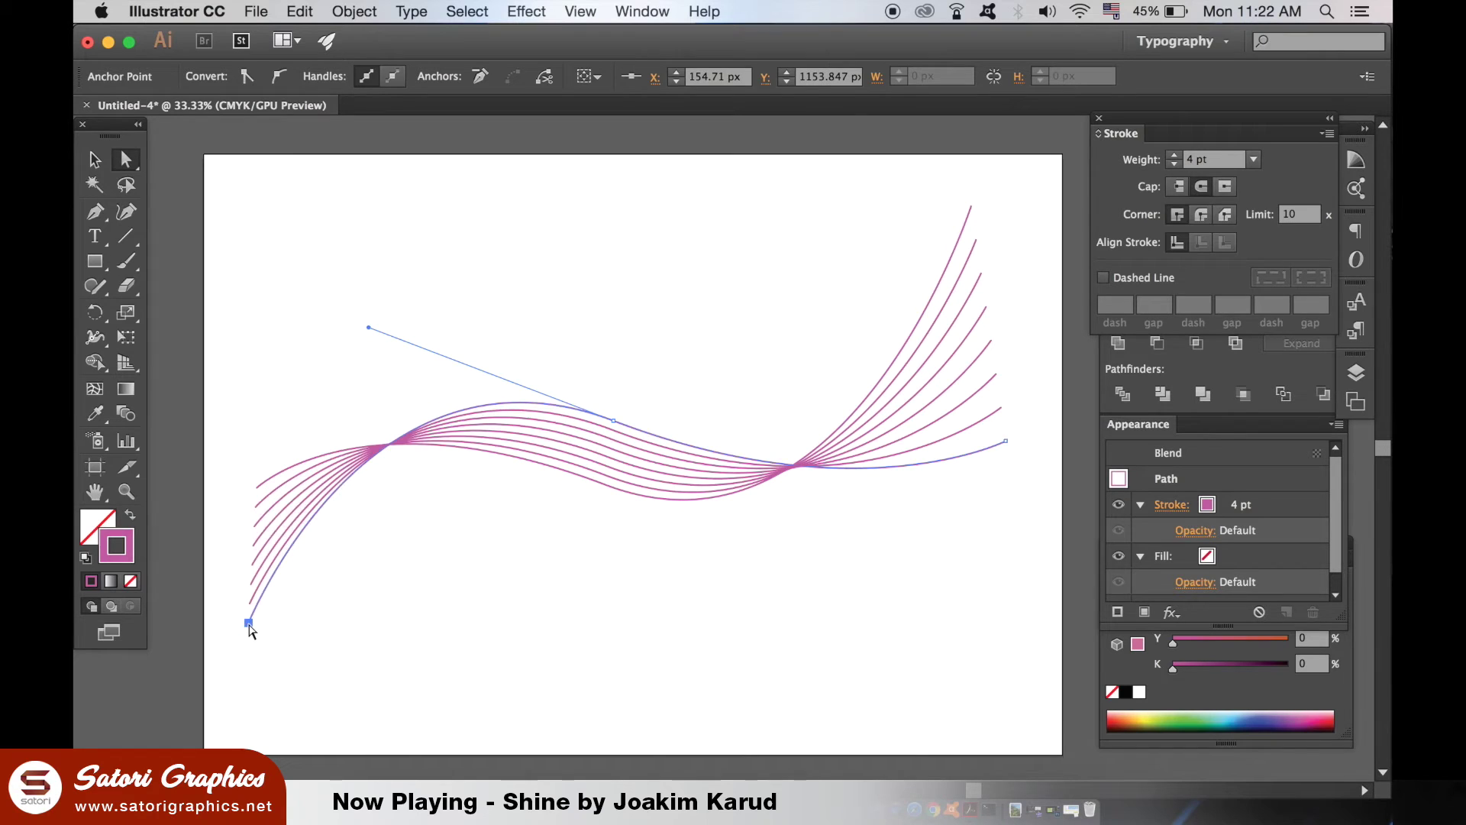
drag(256, 487, 256, 513)
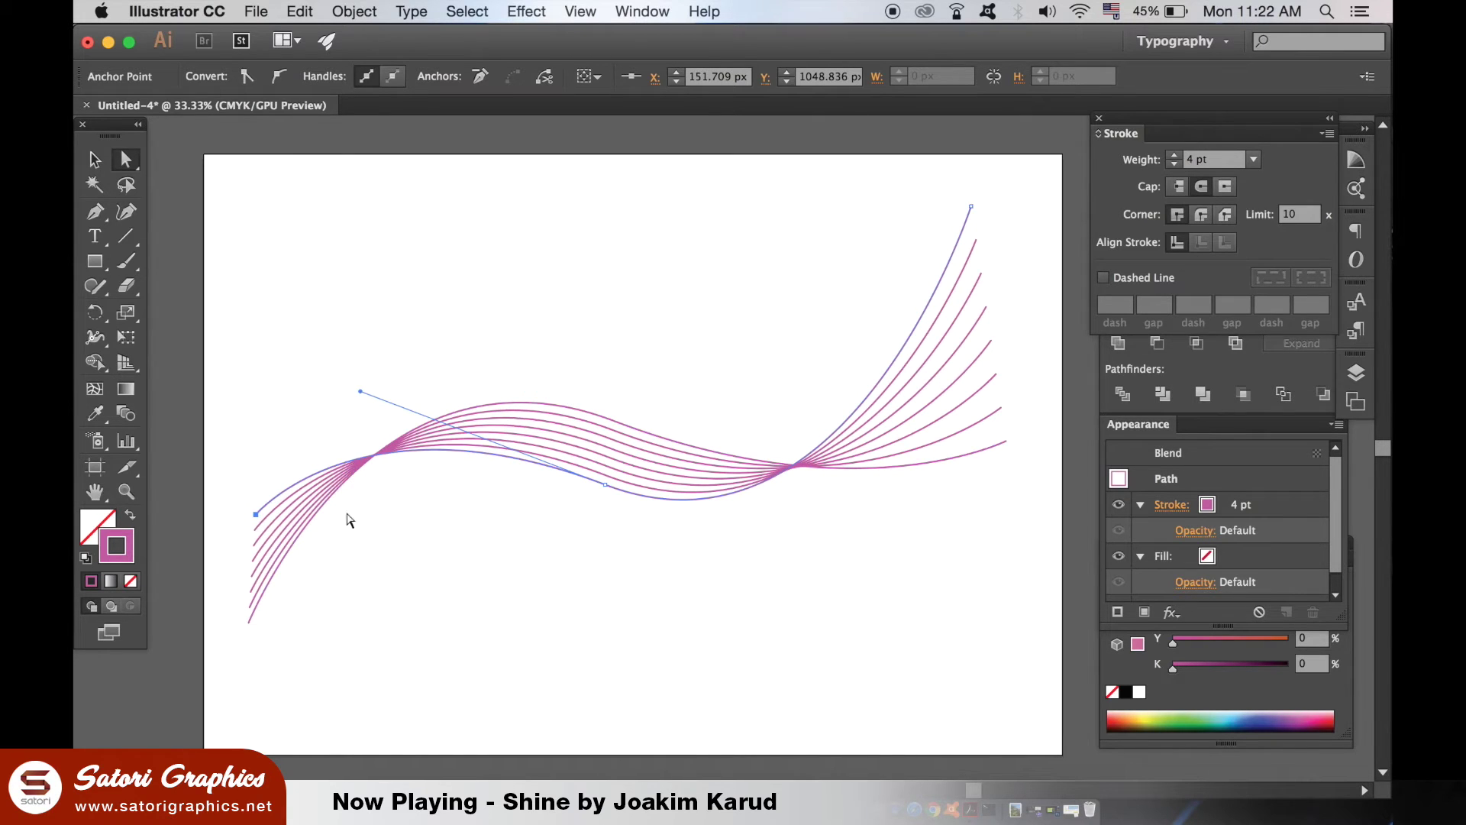
click(608, 418)
mouse_move(608, 419)
mouse_down()
mouse_move(611, 362)
mouse_move(611, 403)
mouse_up()
drag(970, 207, 954, 184)
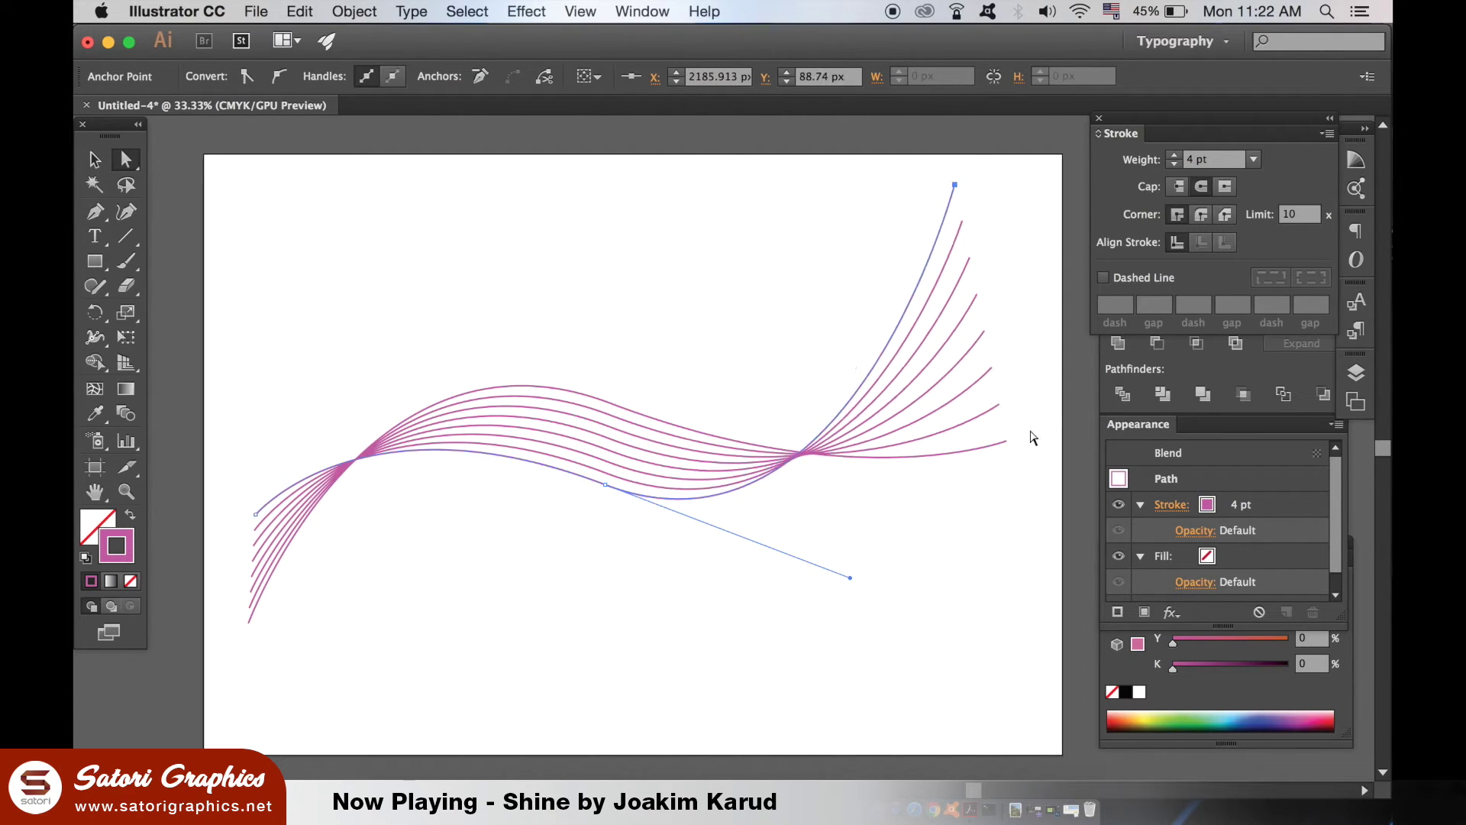
drag(1004, 444, 1023, 365)
key(v)
click(439, 256)
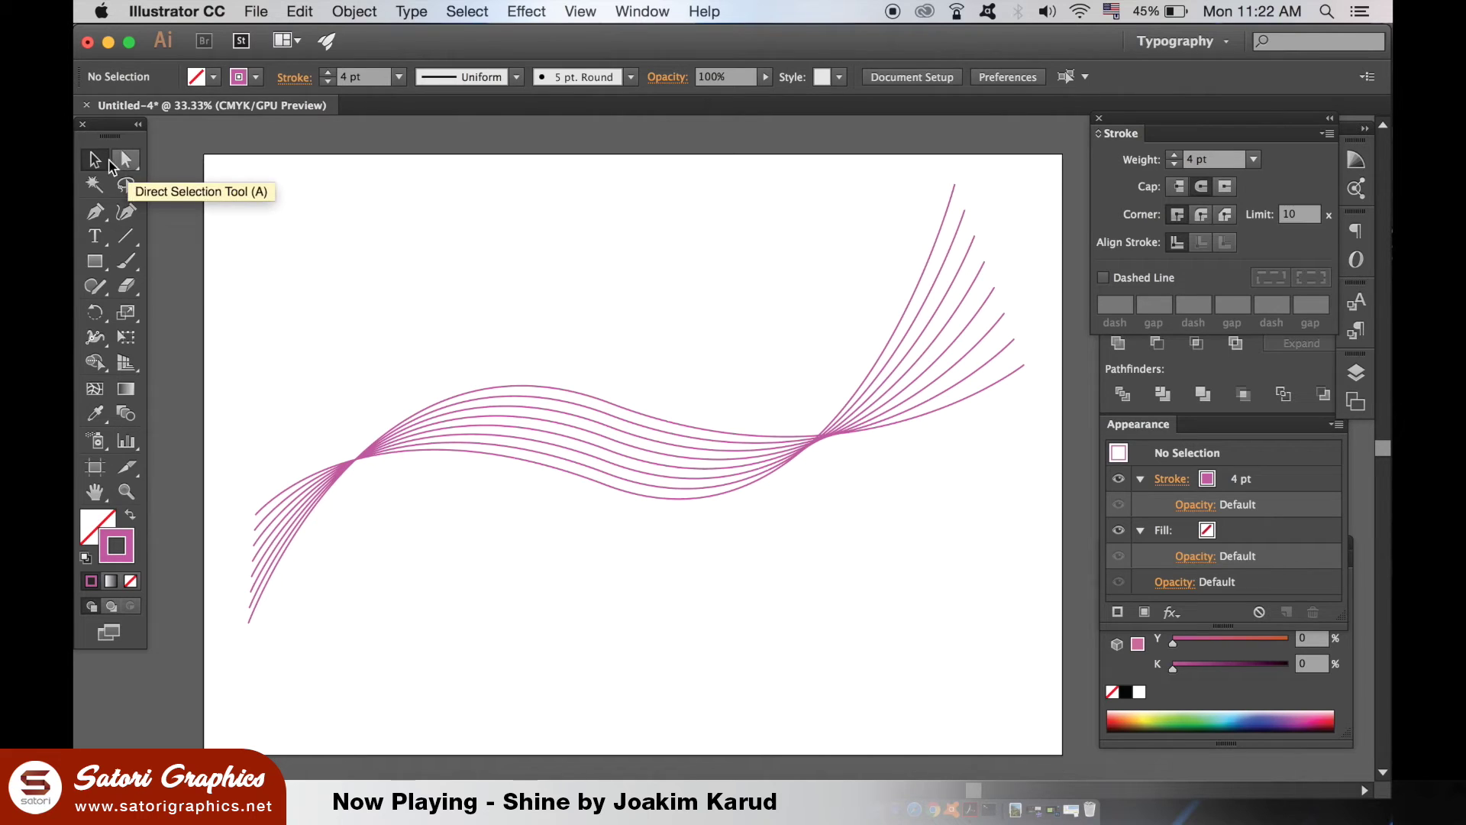
Step: Expand the blend into paths with Object > Expand
click(467, 428)
click(357, 11)
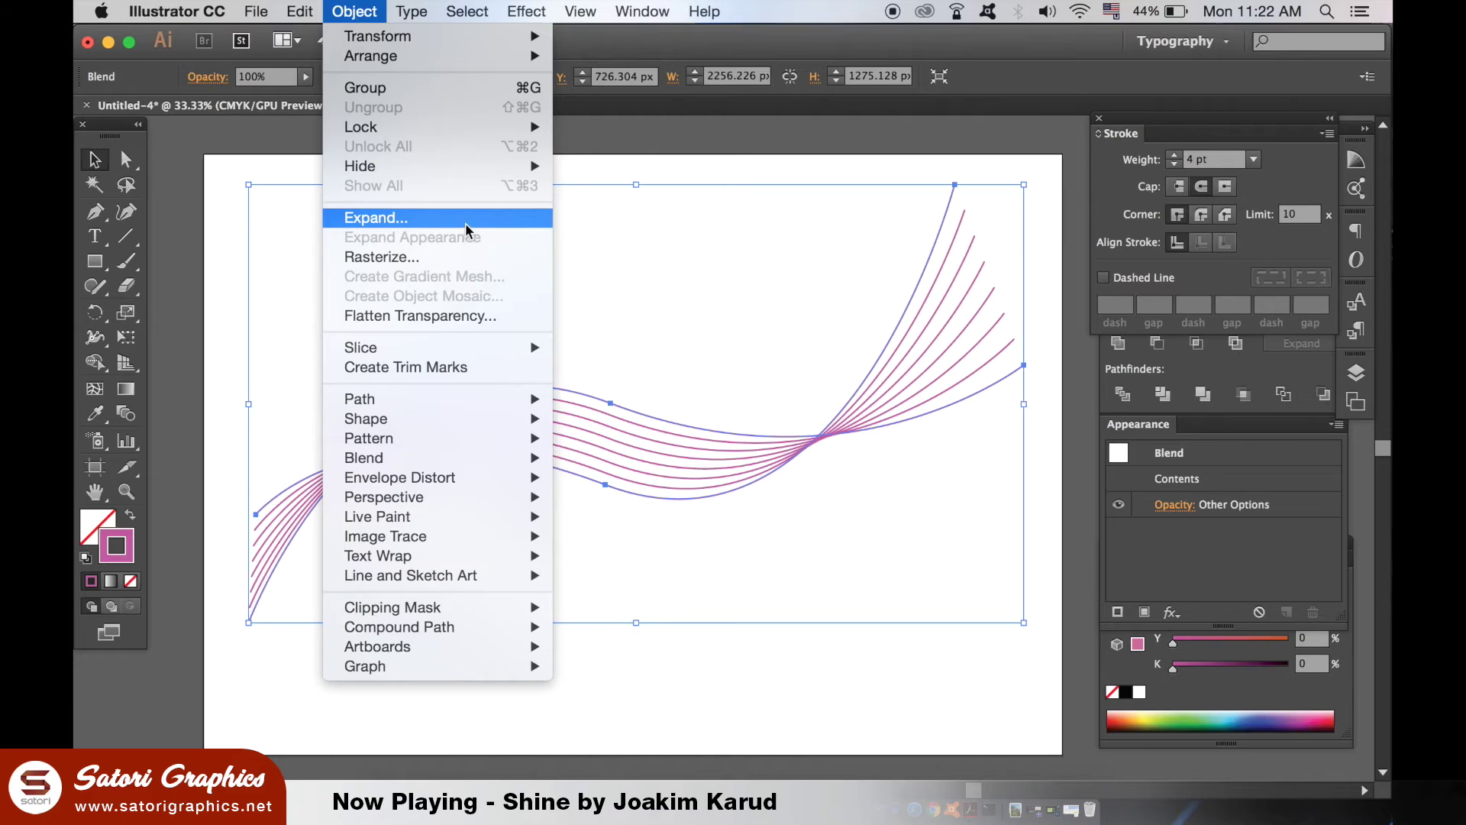
click(672, 339)
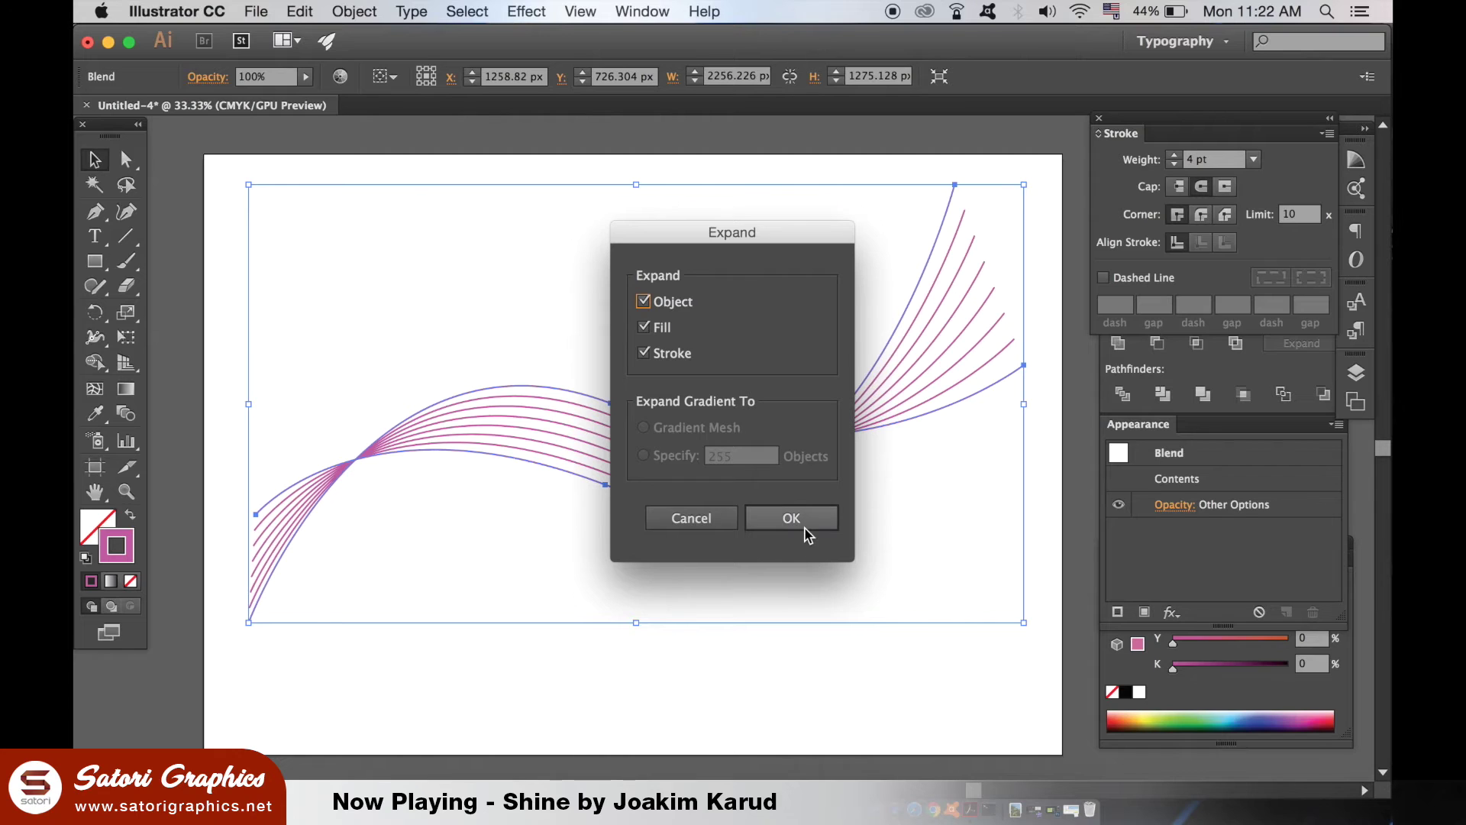
click(895, 708)
click(707, 592)
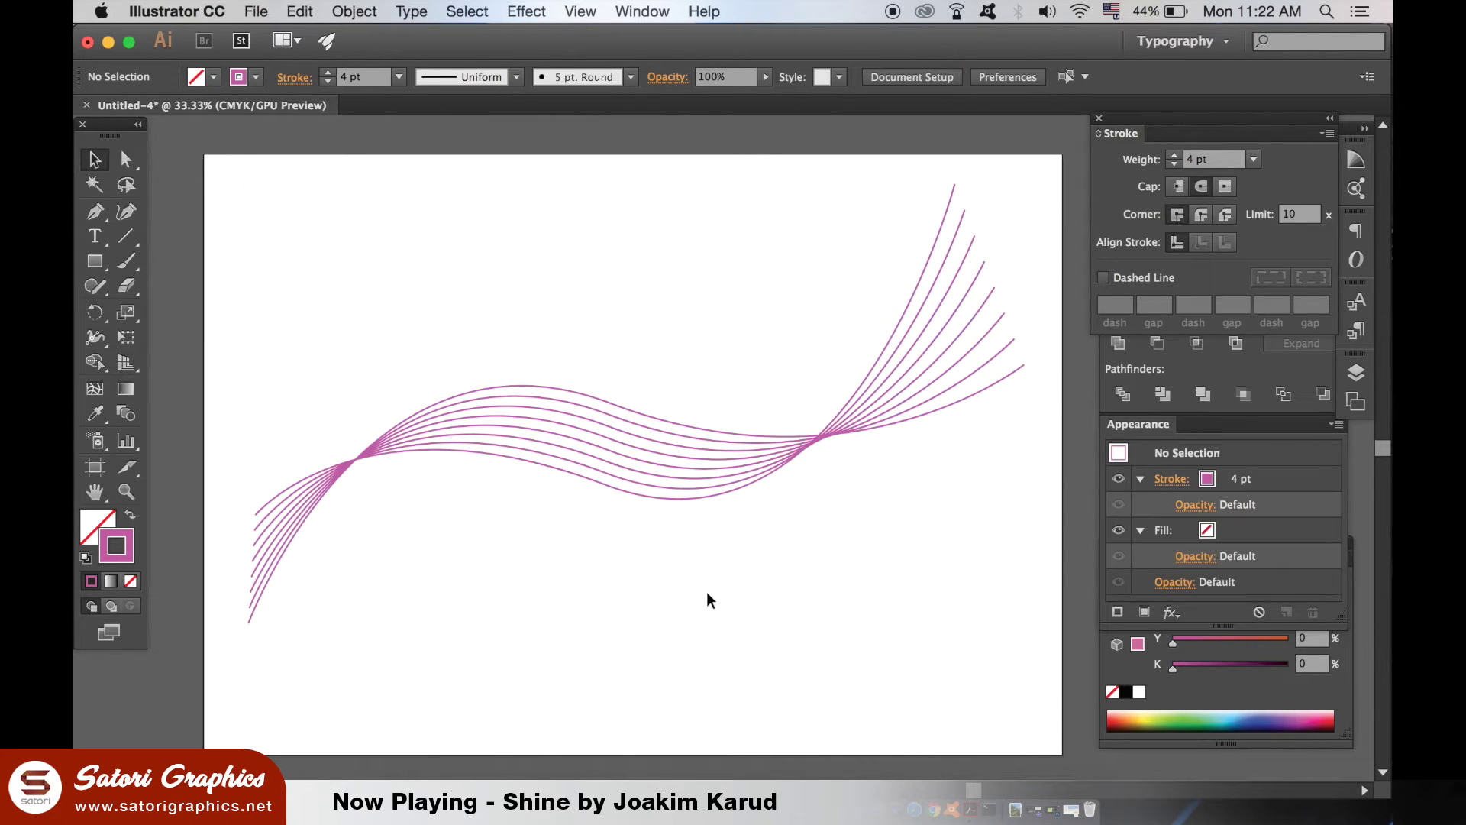
Step: Ungroup the expanded curves into separate paths and select the top one
click(645, 420)
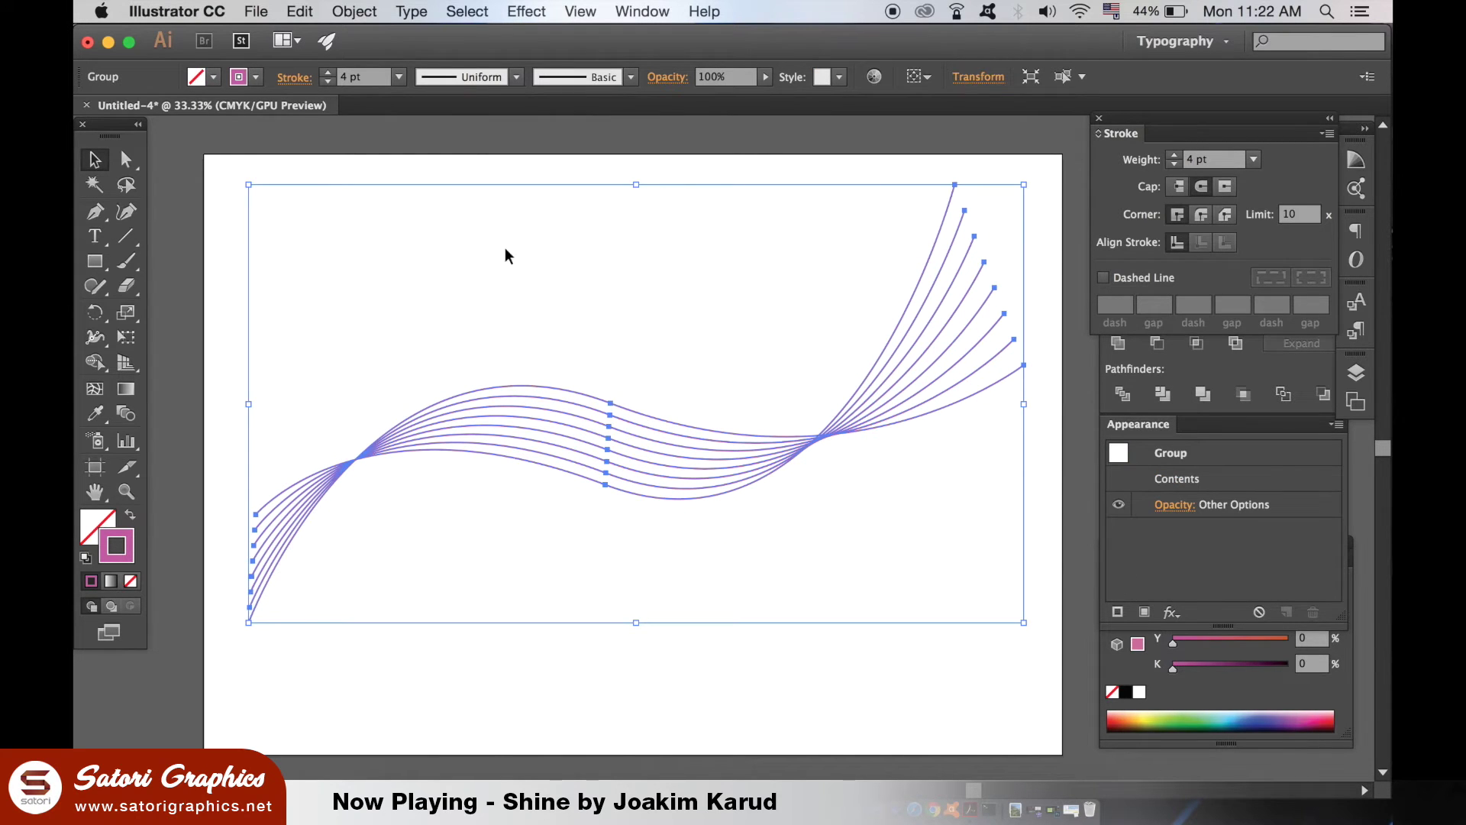
click(377, 7)
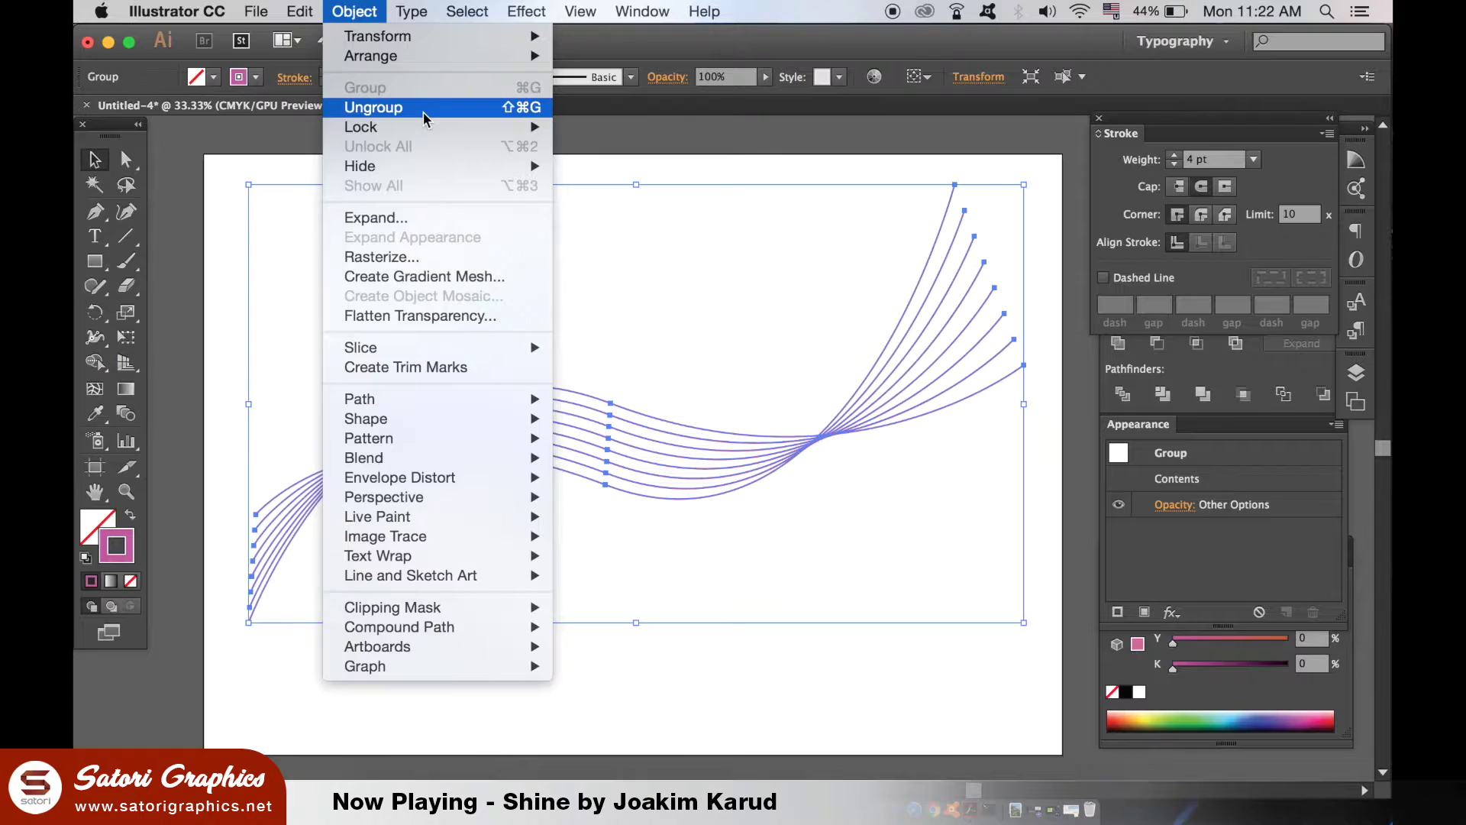
click(648, 378)
click(562, 272)
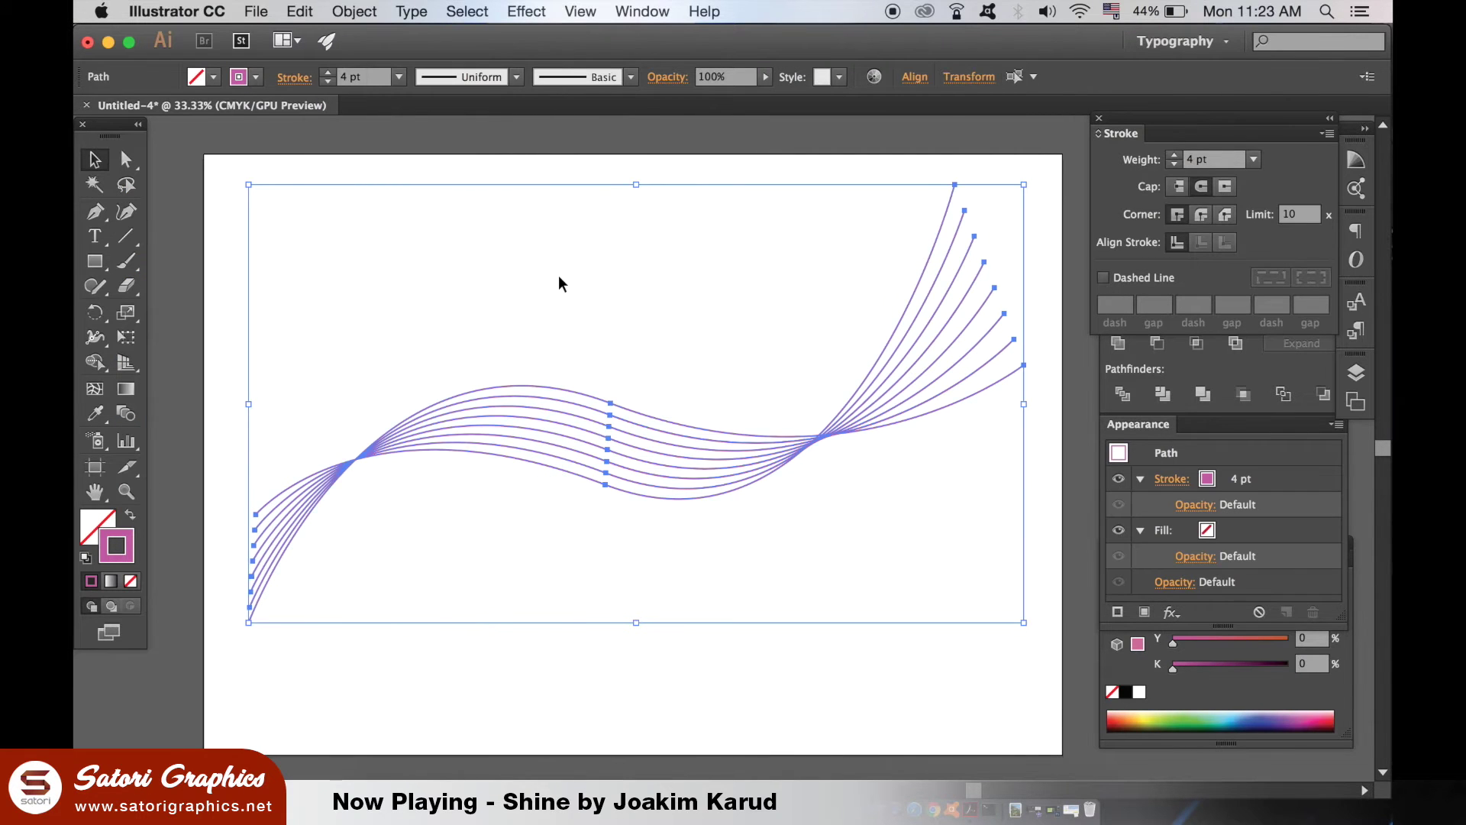
click(580, 390)
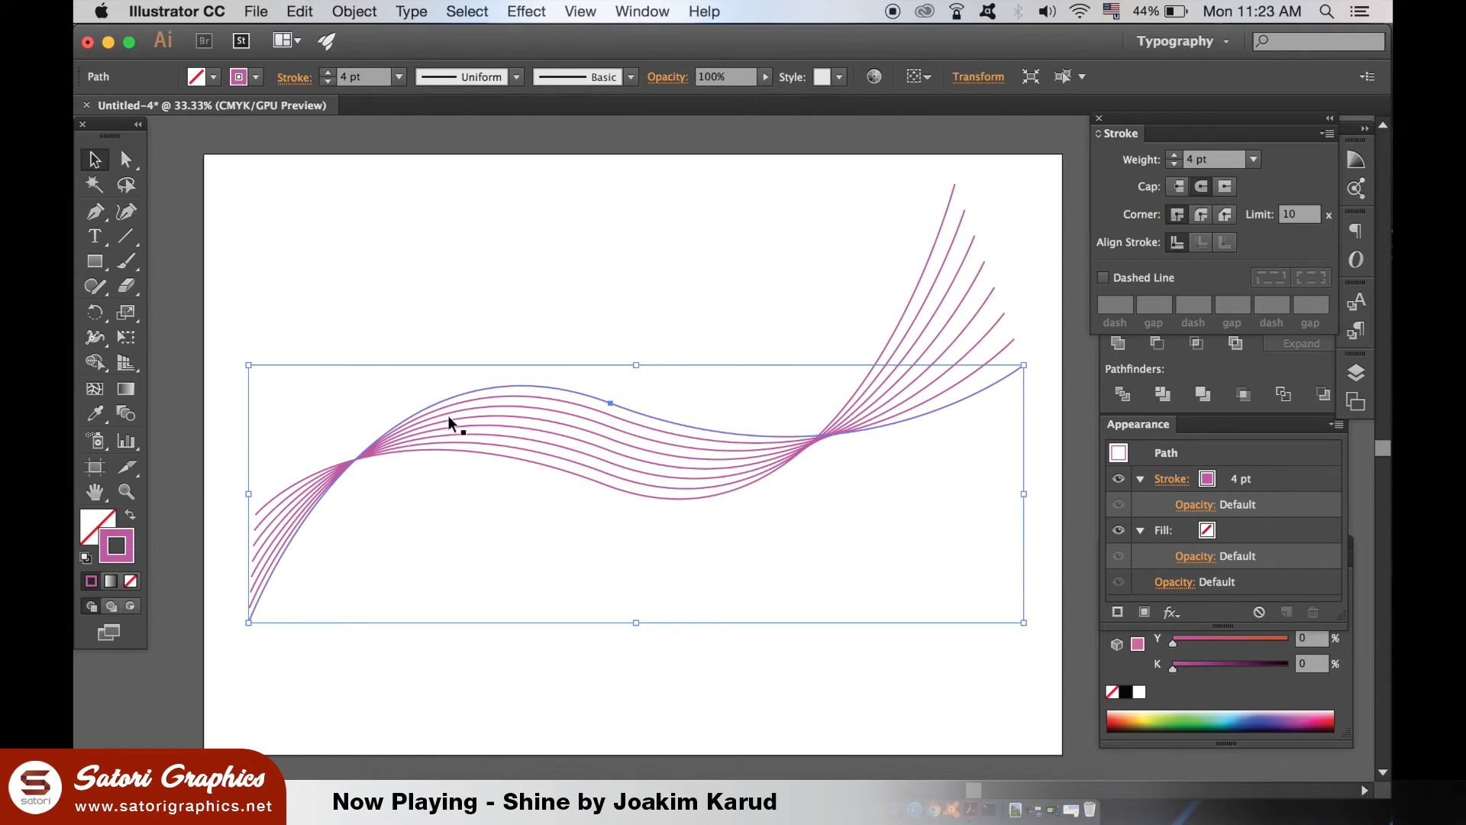
Step: Change the second curve's stroke colour from pink to purple
click(497, 399)
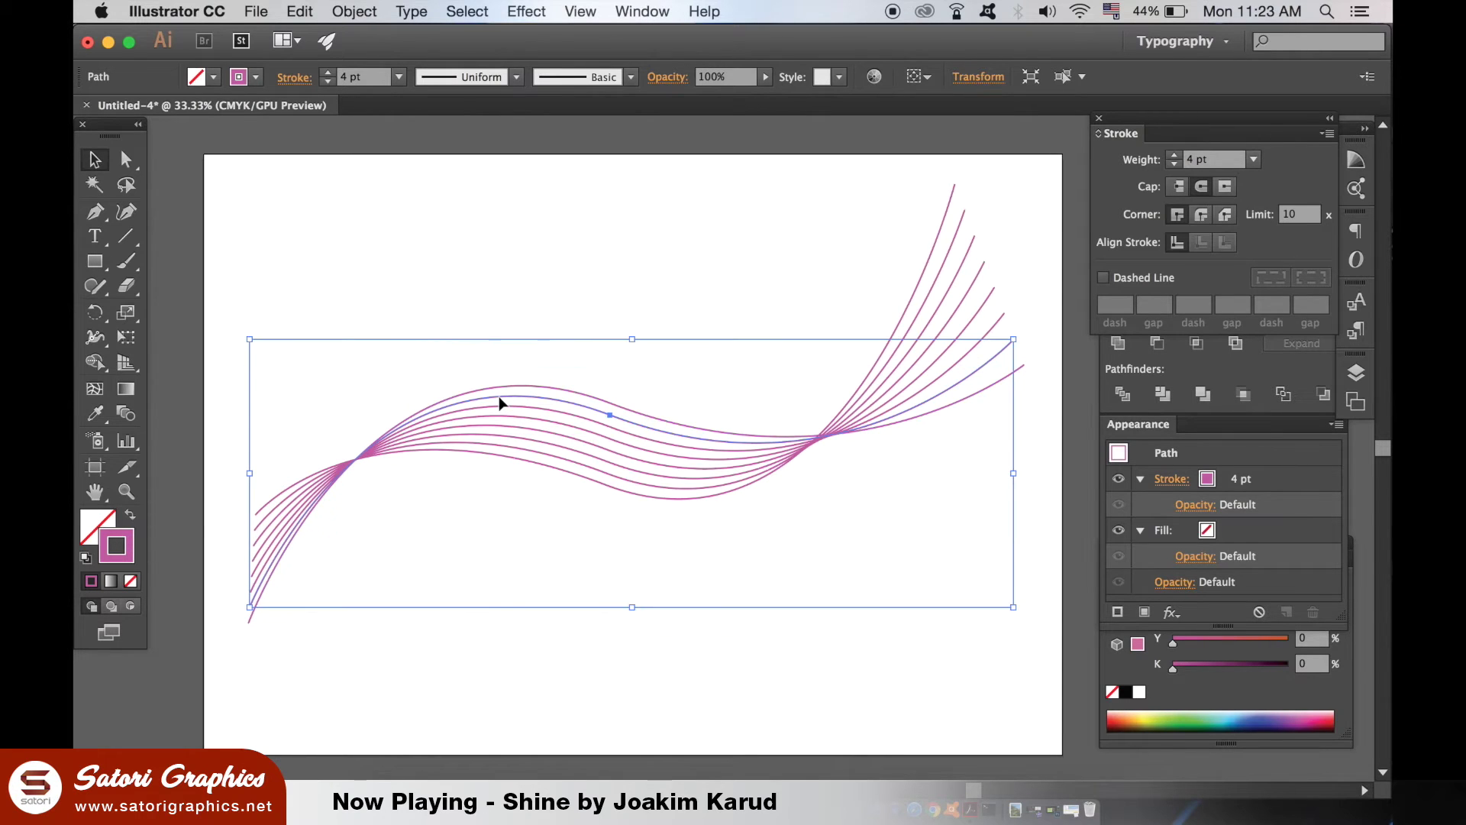
double_click(119, 545)
click(1081, 441)
click(1221, 396)
click(783, 585)
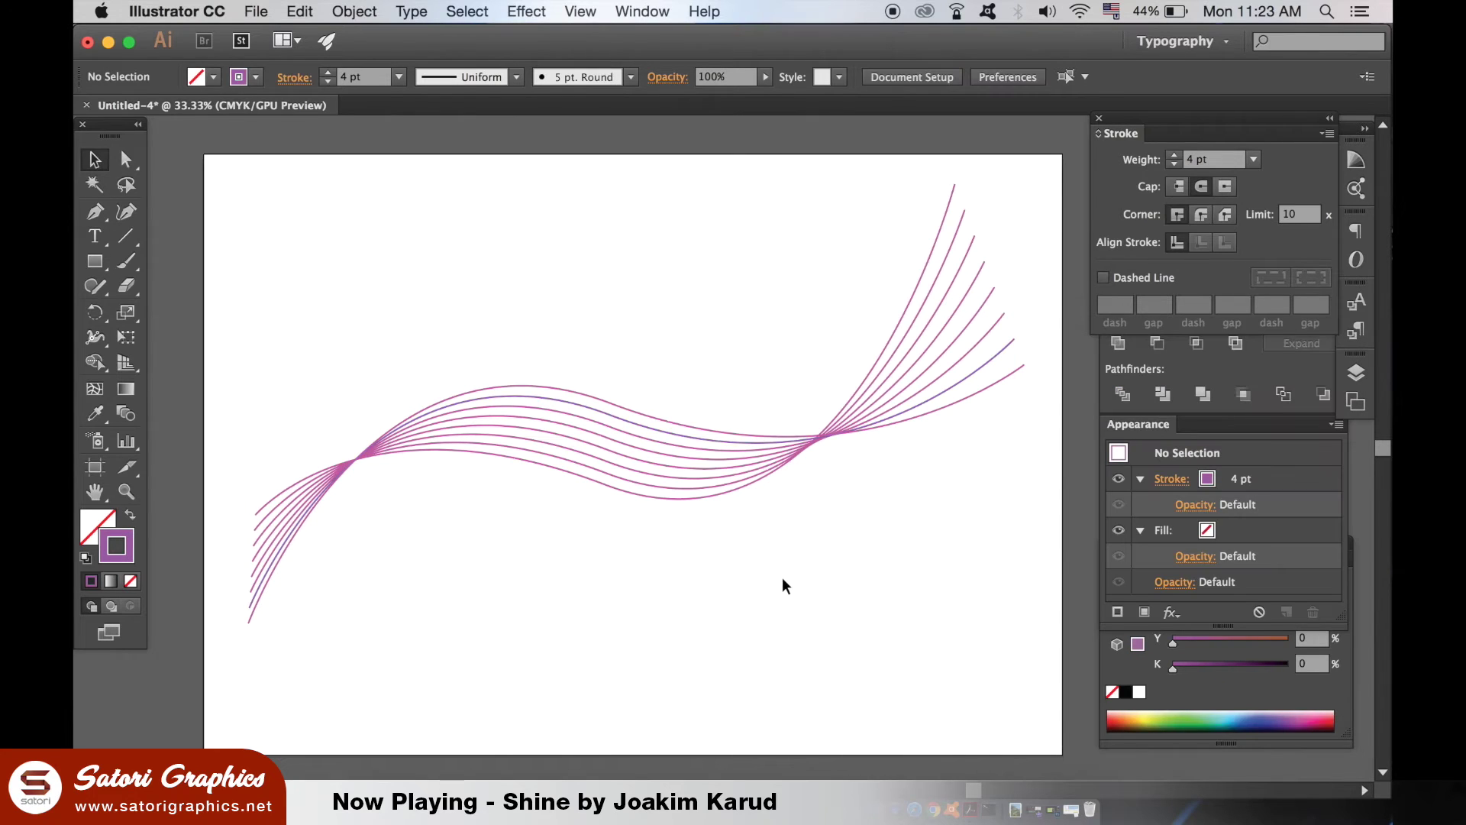
Step: Isolate the next curve and set its stroke hue to 249°
double_click(585, 415)
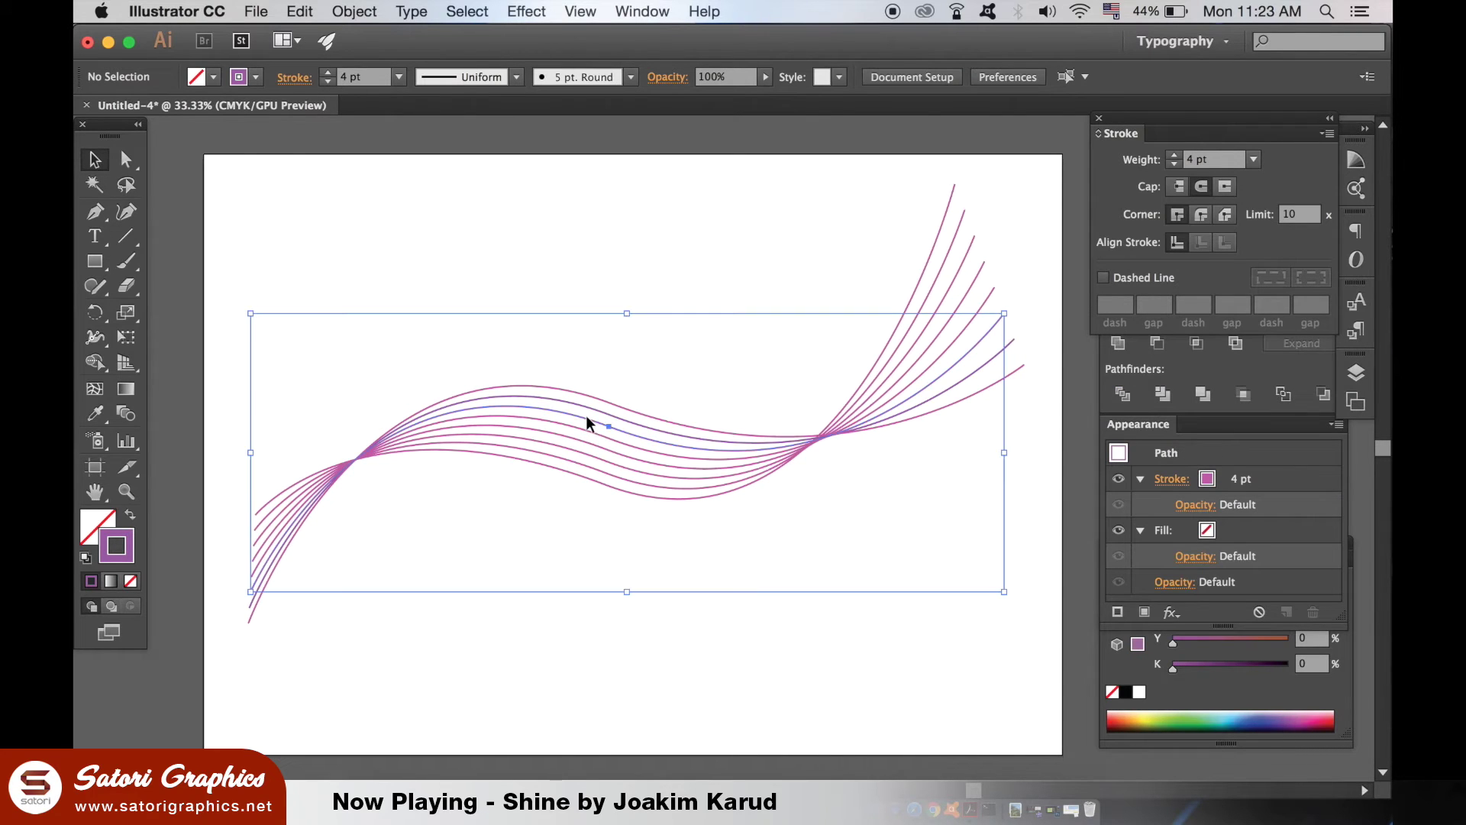
double_click(132, 555)
drag(1082, 443, 1090, 469)
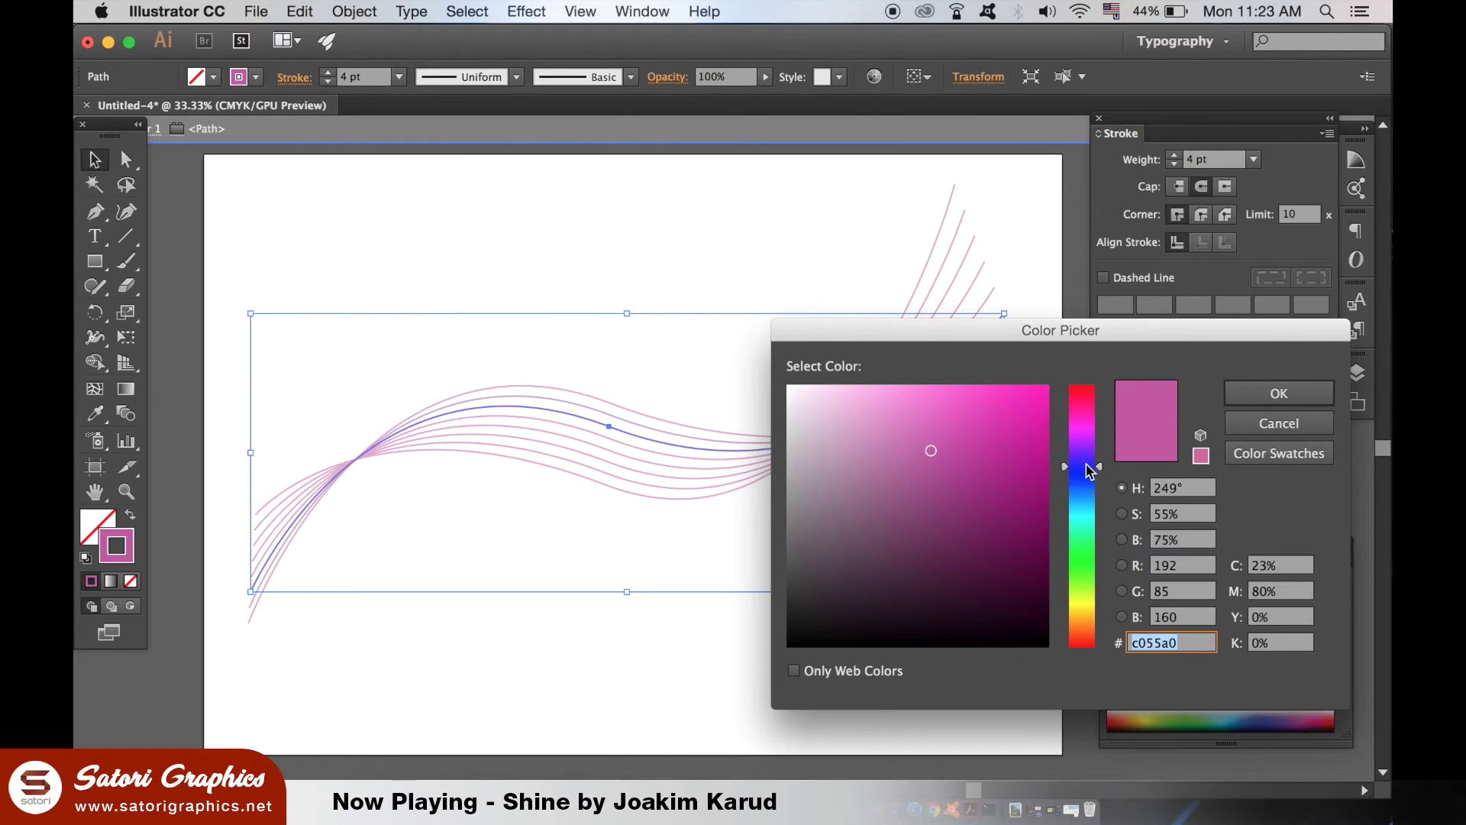
click(648, 137)
click(594, 259)
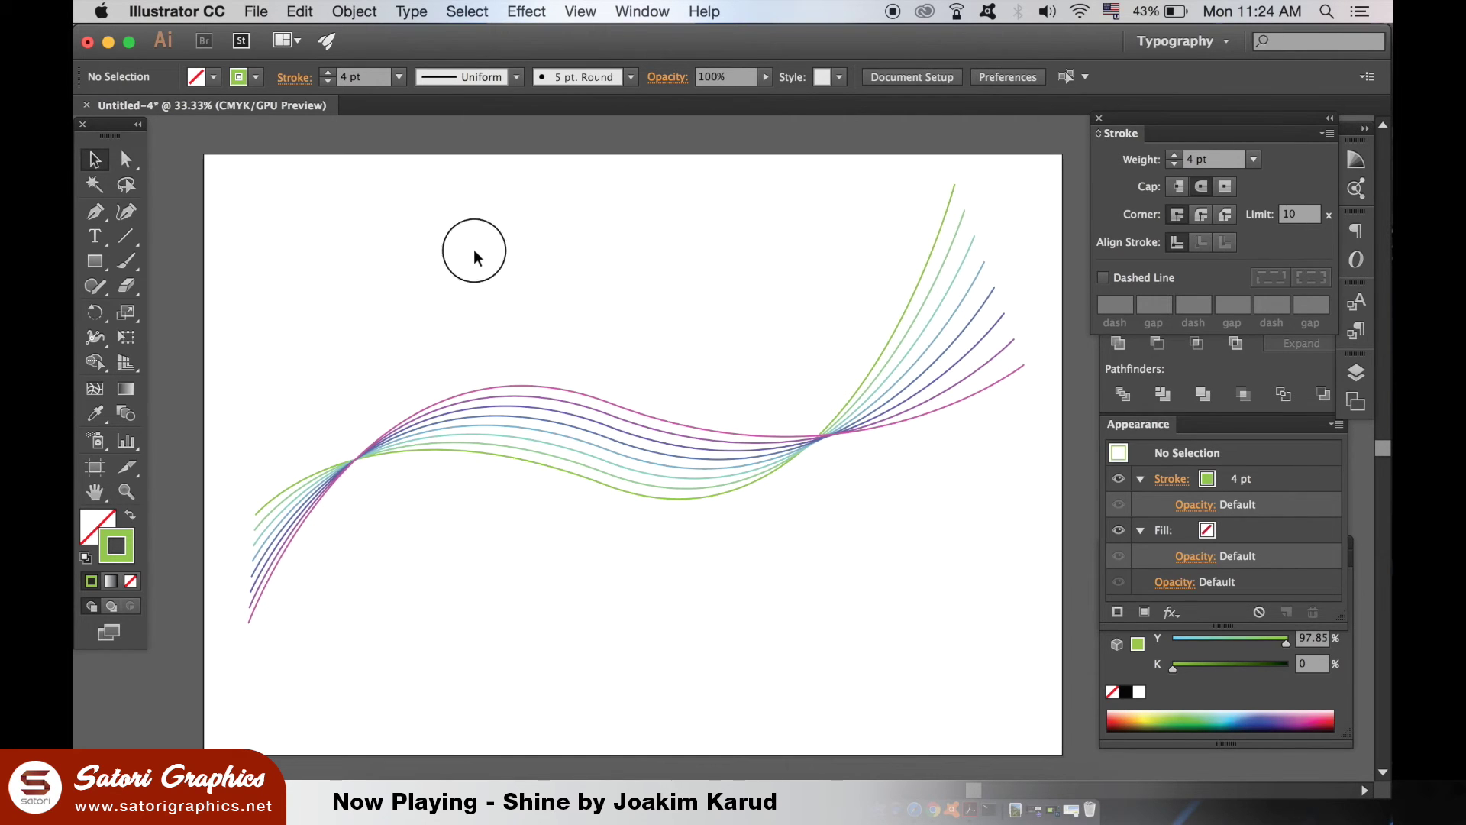
Step: Rotate all the wavy lines about 14° clockwise and set their stroke to 7 pt
drag(479, 259, 739, 598)
drag(1030, 633, 984, 743)
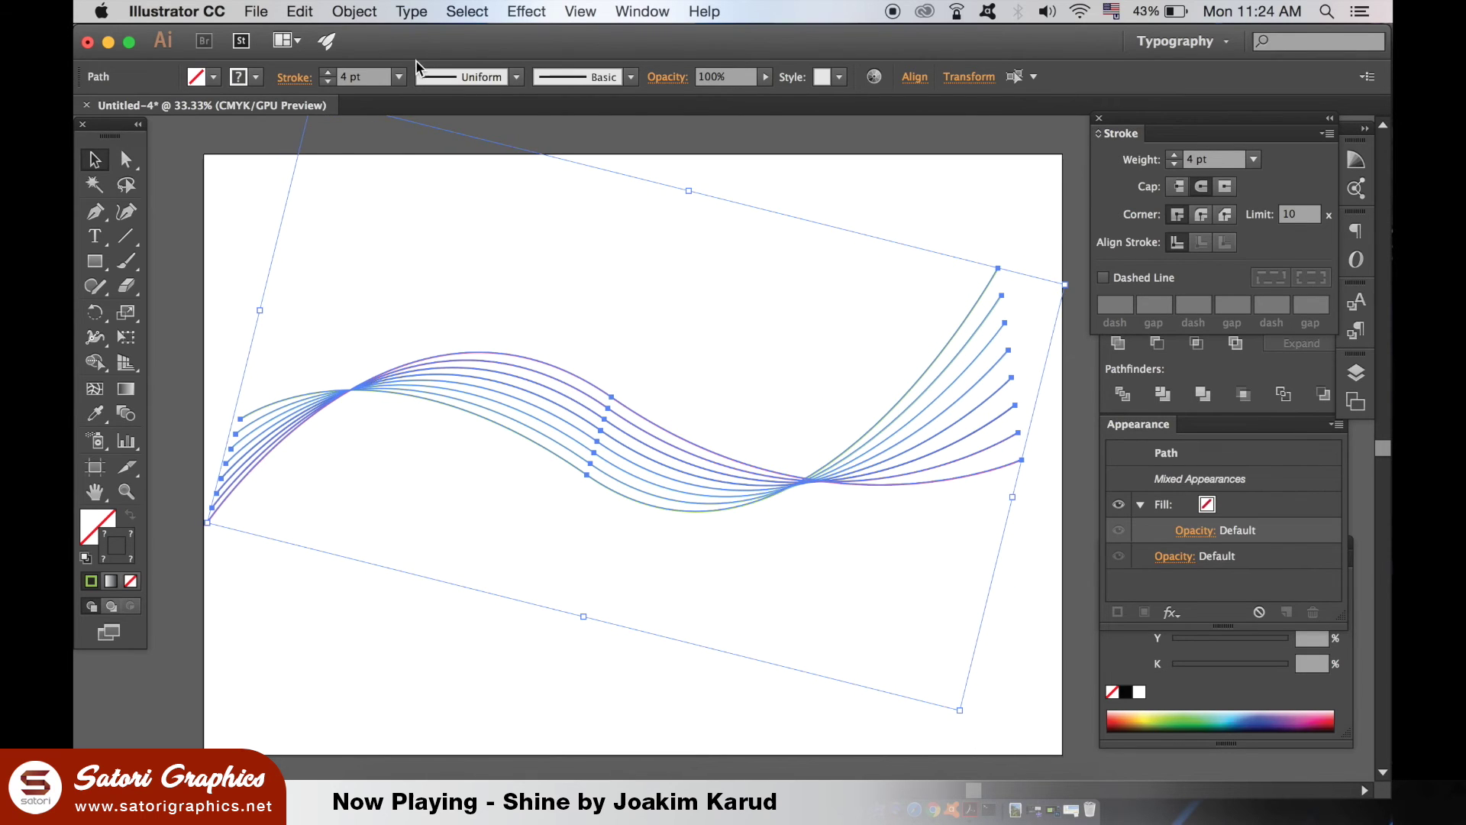
click(399, 77)
click(427, 288)
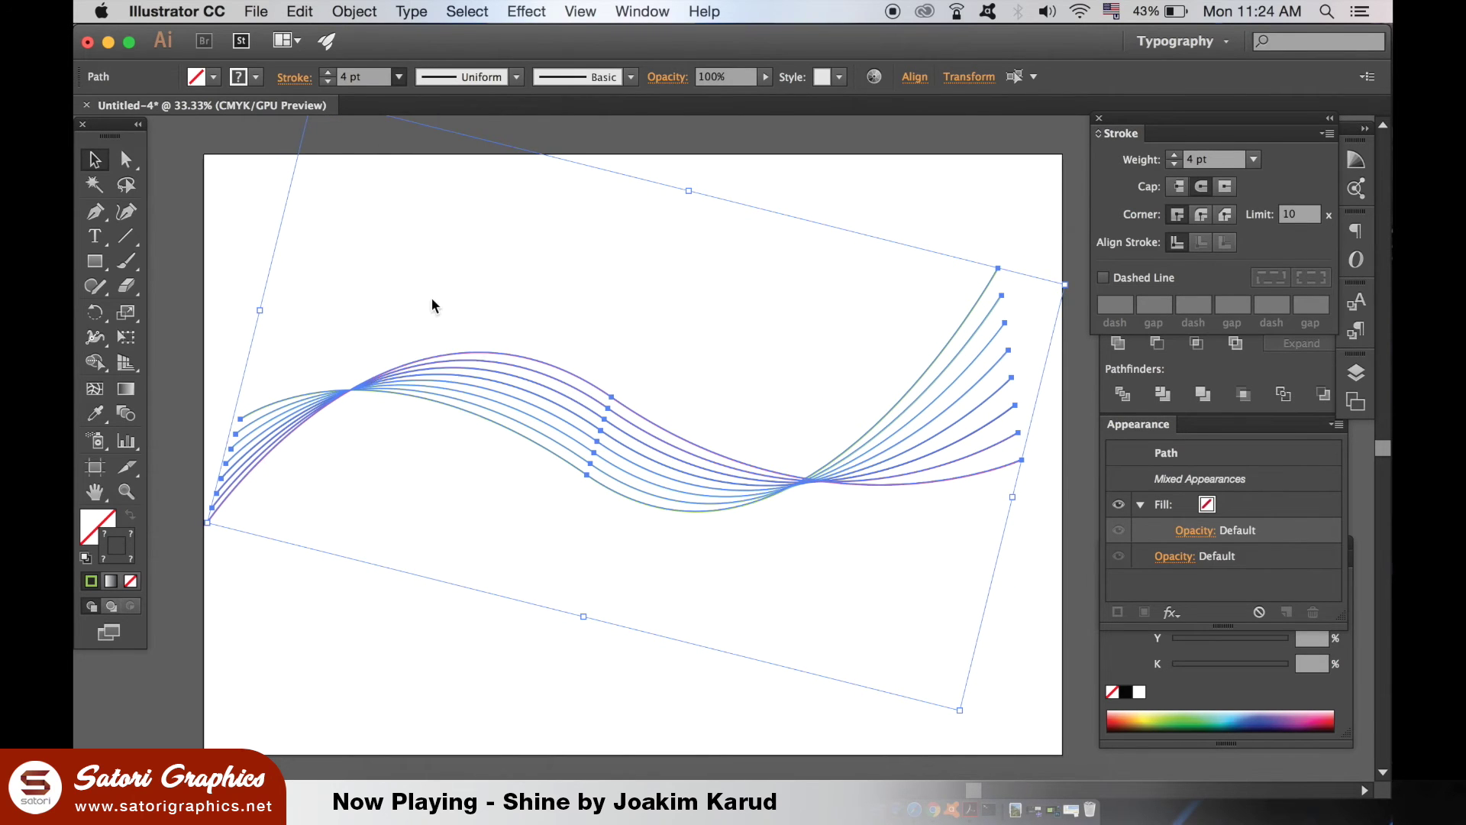
click(536, 255)
Step: Scale the whole set of lines down around its centre
mouse_move(427, 240)
mouse_down()
mouse_move(869, 534)
mouse_move(921, 587)
mouse_up()
drag(1072, 289, 988, 338)
click(623, 203)
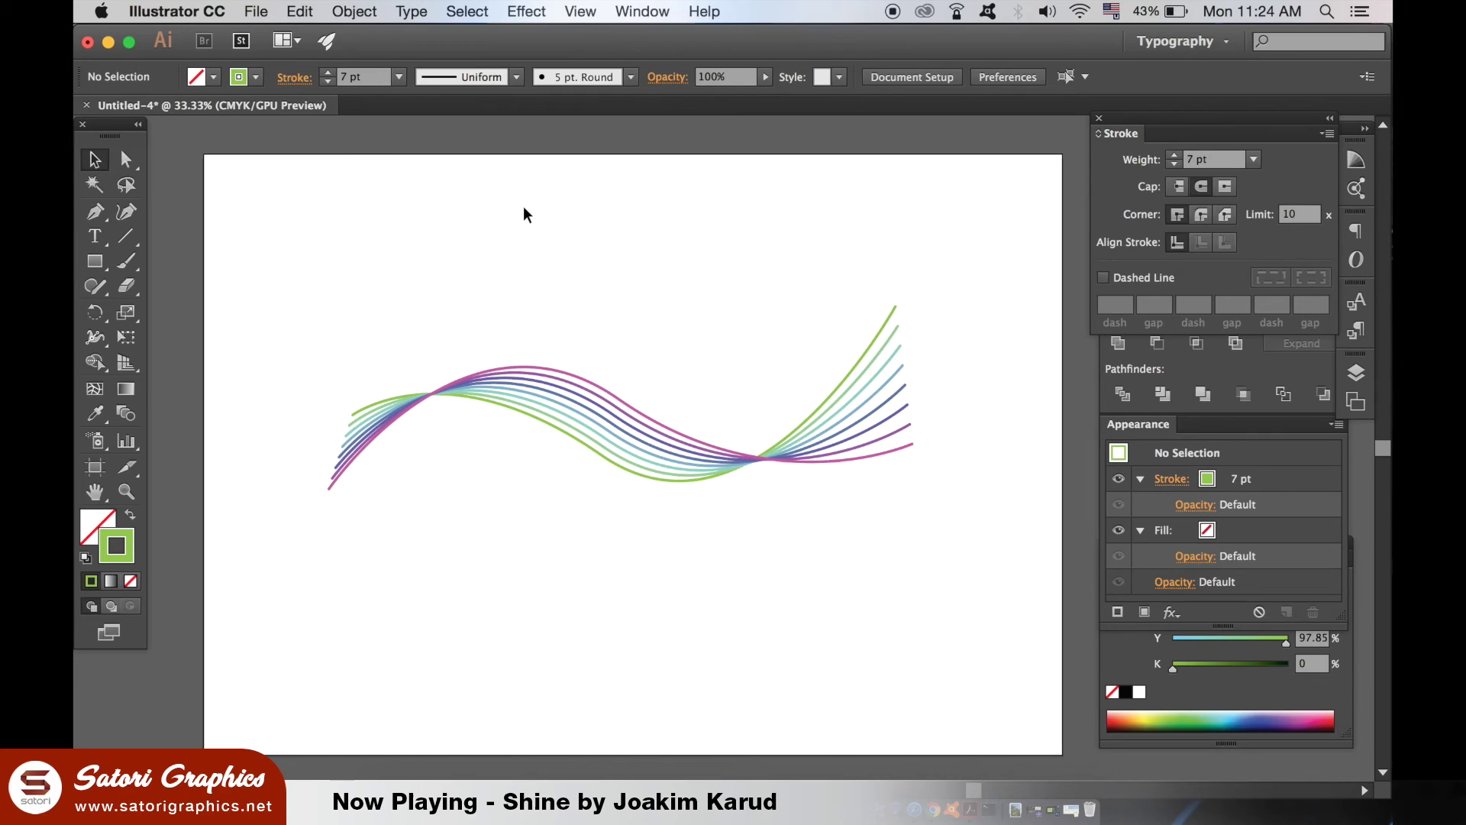
Step: Apply the first tapered width profile to the wavy lines and check the result
click(866, 342)
click(516, 76)
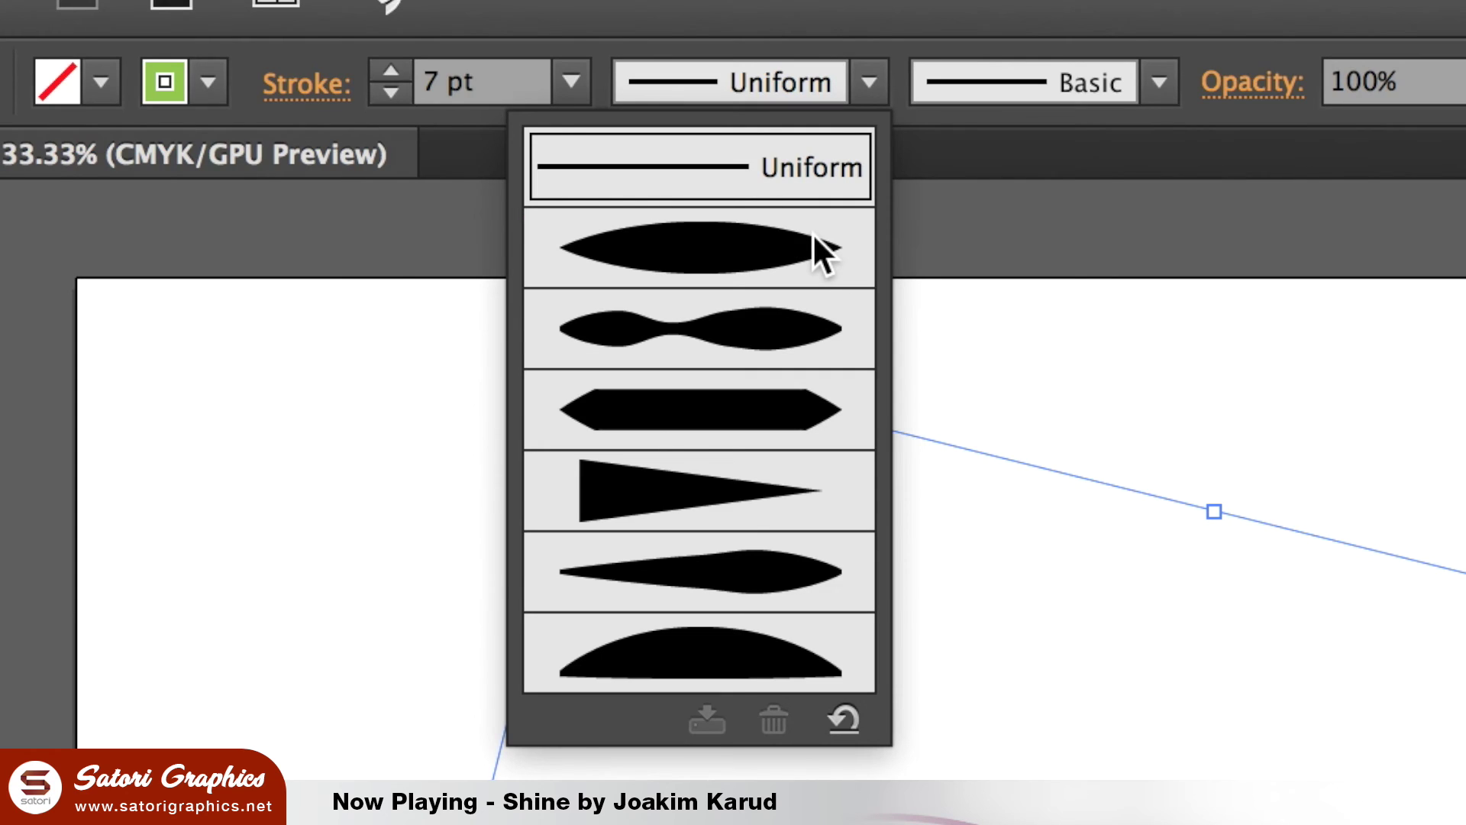
click(812, 232)
click(900, 236)
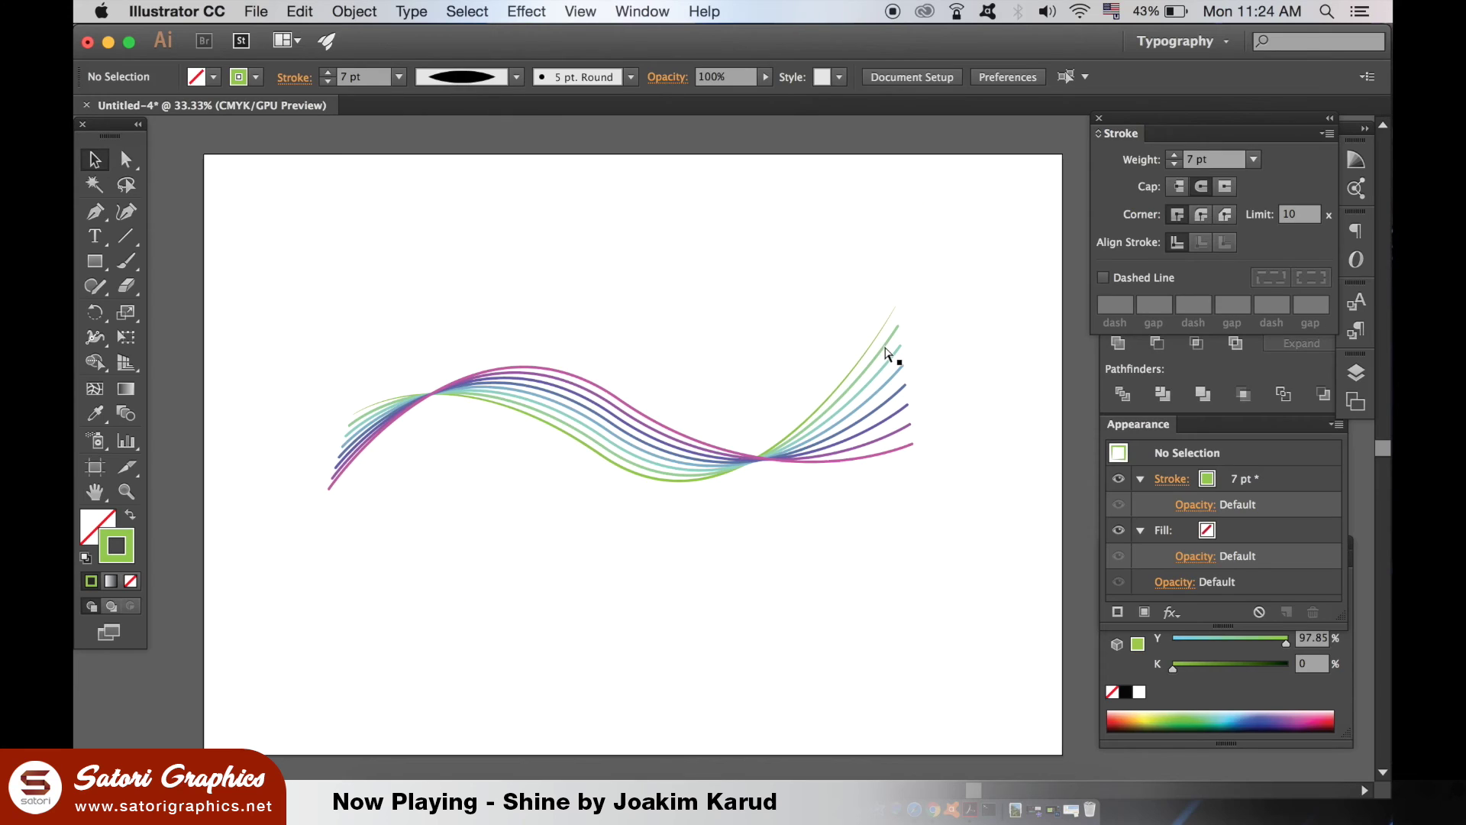
Step: Marquee-select all the wave lines and apply another tapered width profile, then reselect them
click(884, 345)
click(612, 263)
drag(612, 262, 900, 580)
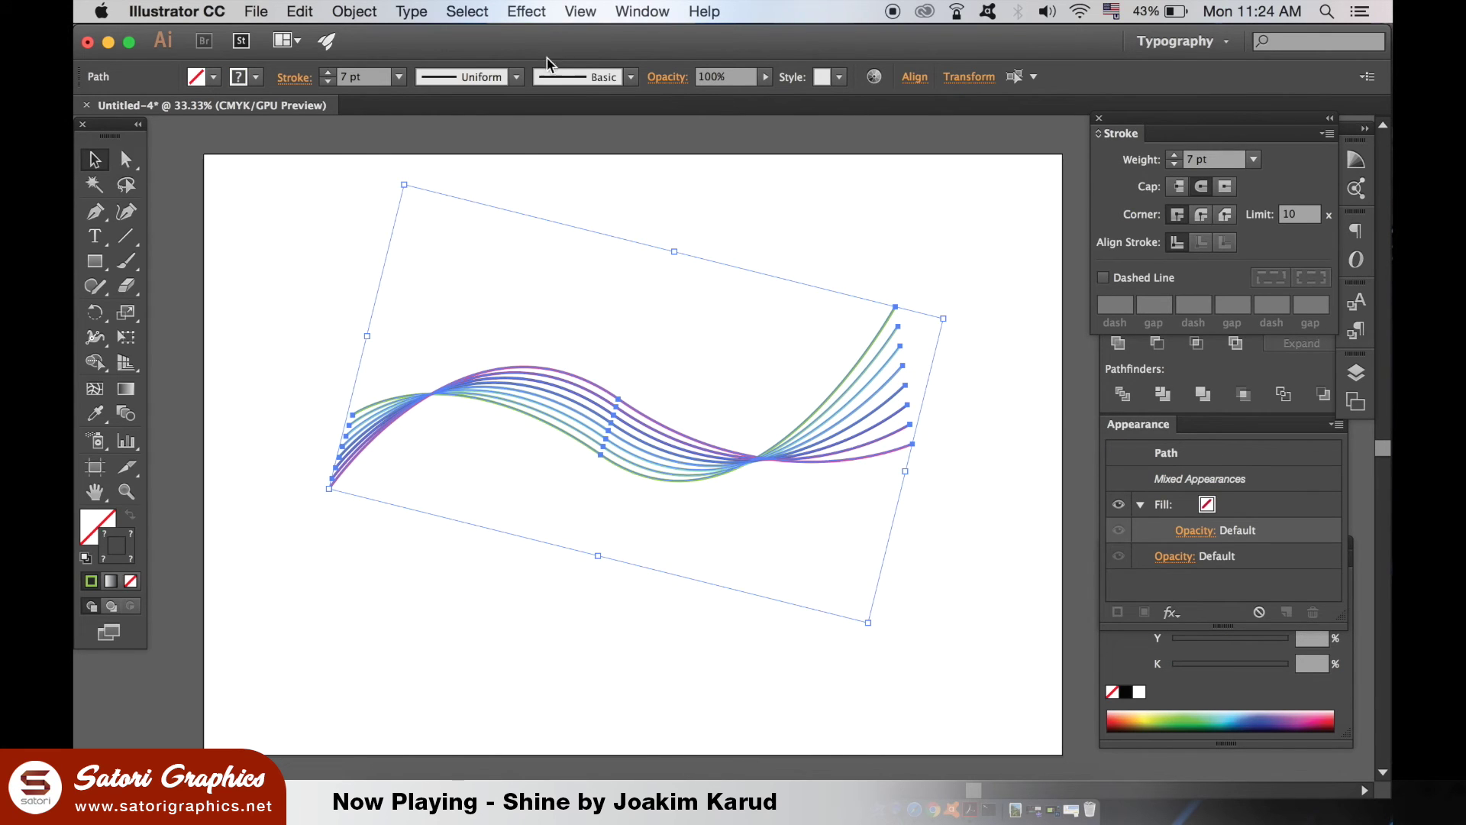
click(516, 76)
click(473, 167)
click(781, 189)
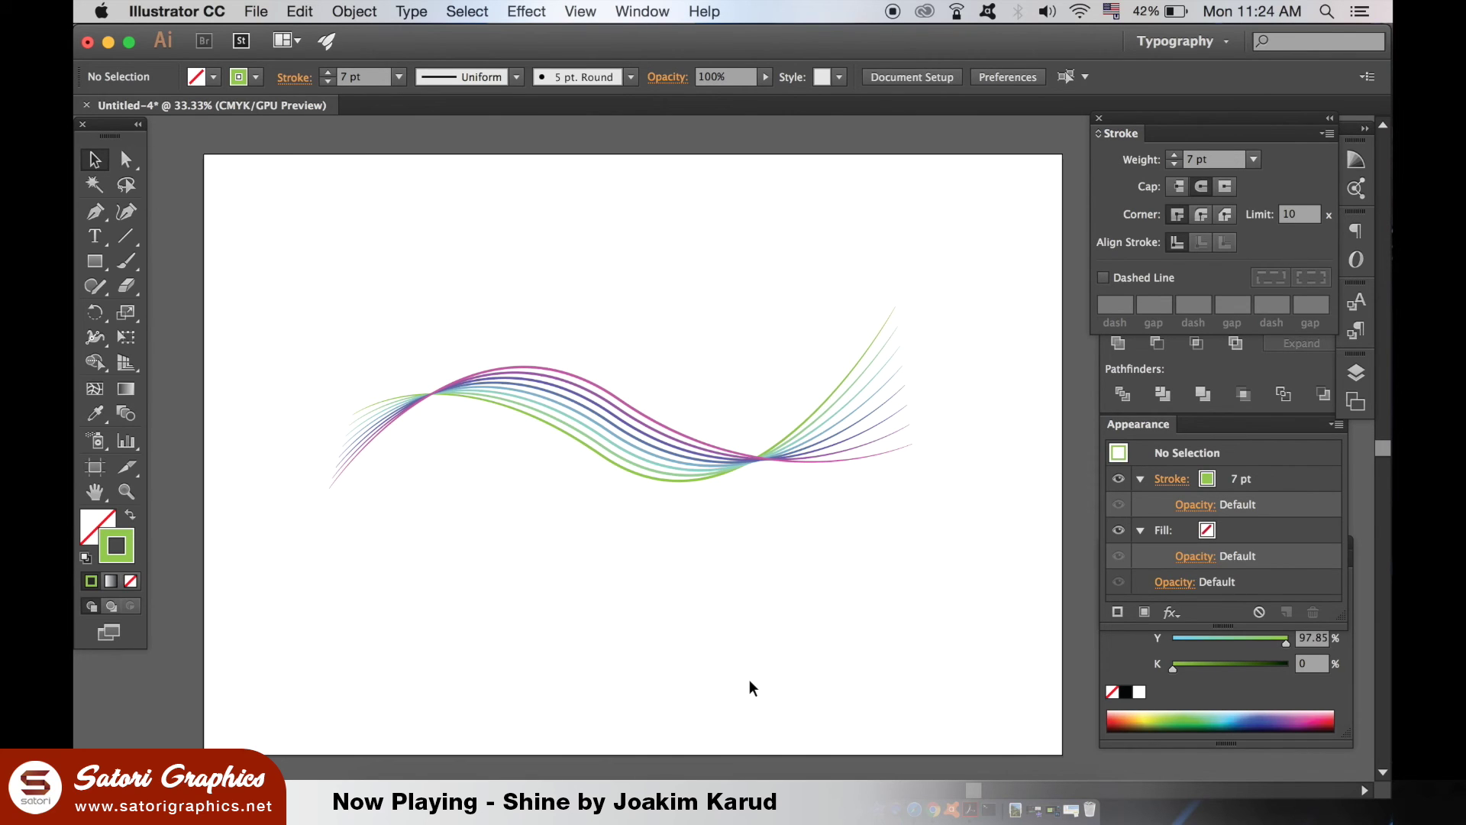
drag(409, 246, 915, 589)
Step: Try the triangle width profile on the wavy lines
click(517, 76)
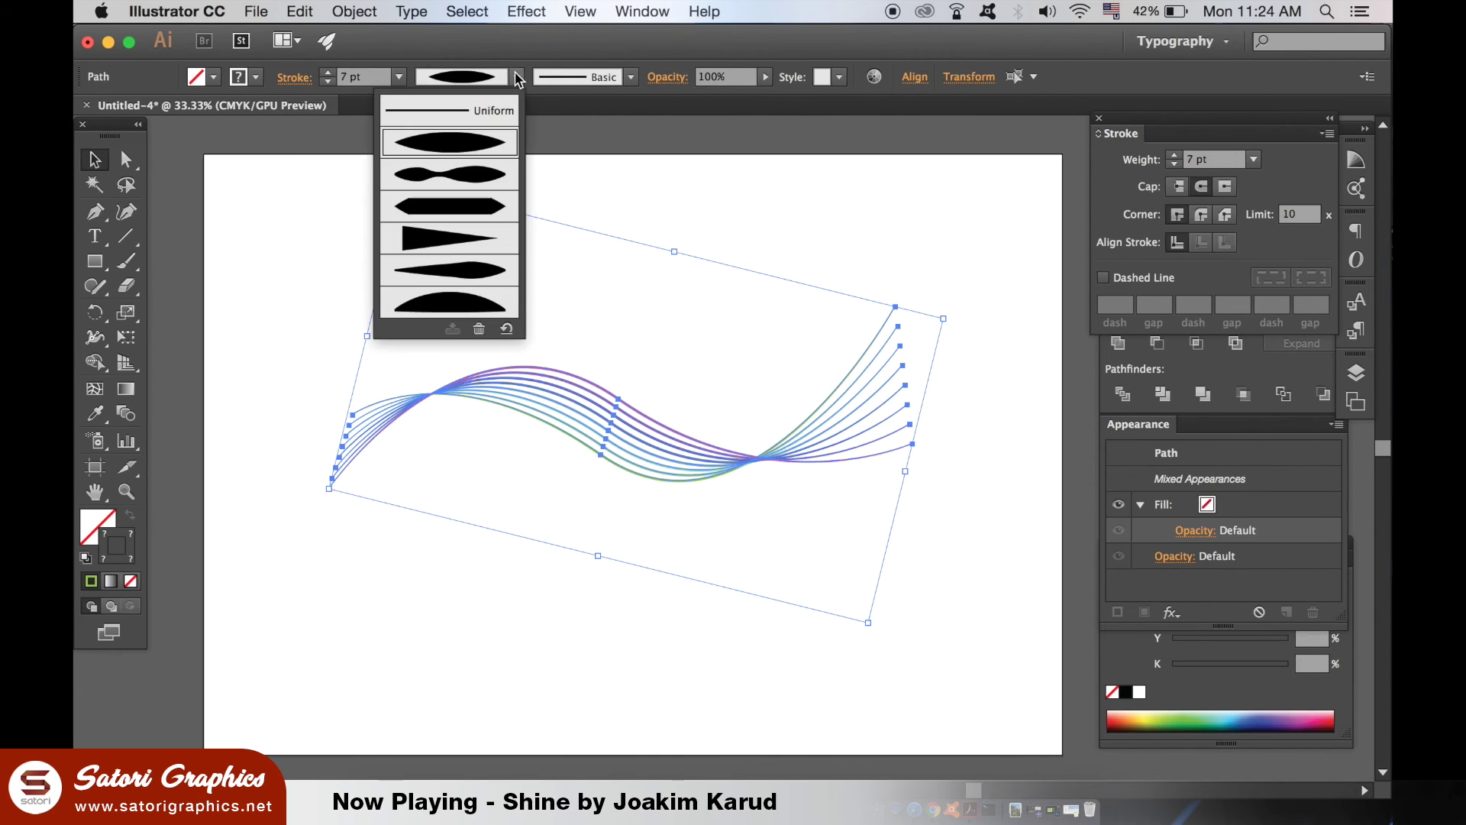
click(500, 239)
click(766, 234)
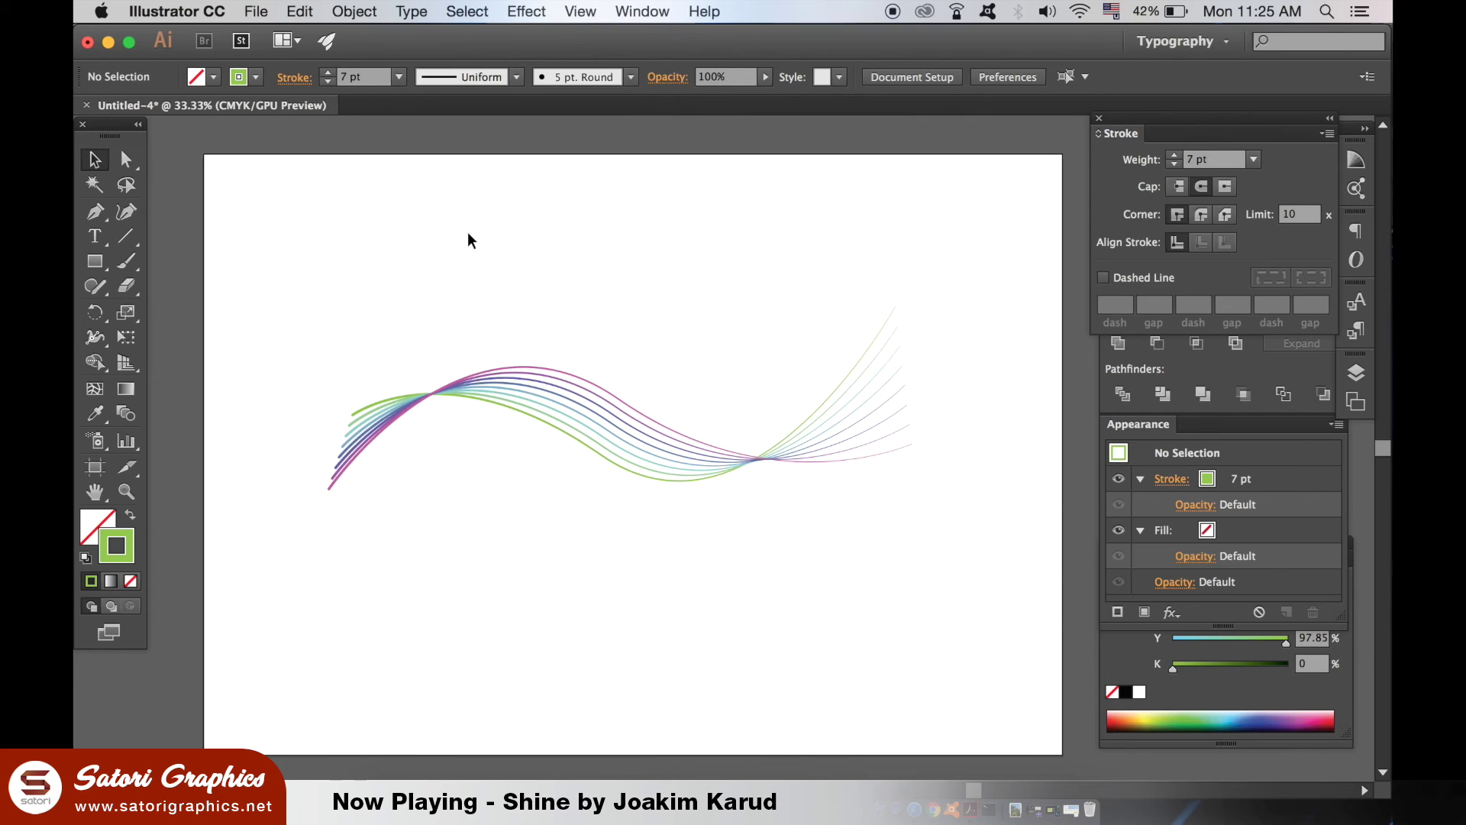
Step: Reset the lines to Uniform width and make their strokes dashed with 12 pt dashes
drag(460, 238, 789, 528)
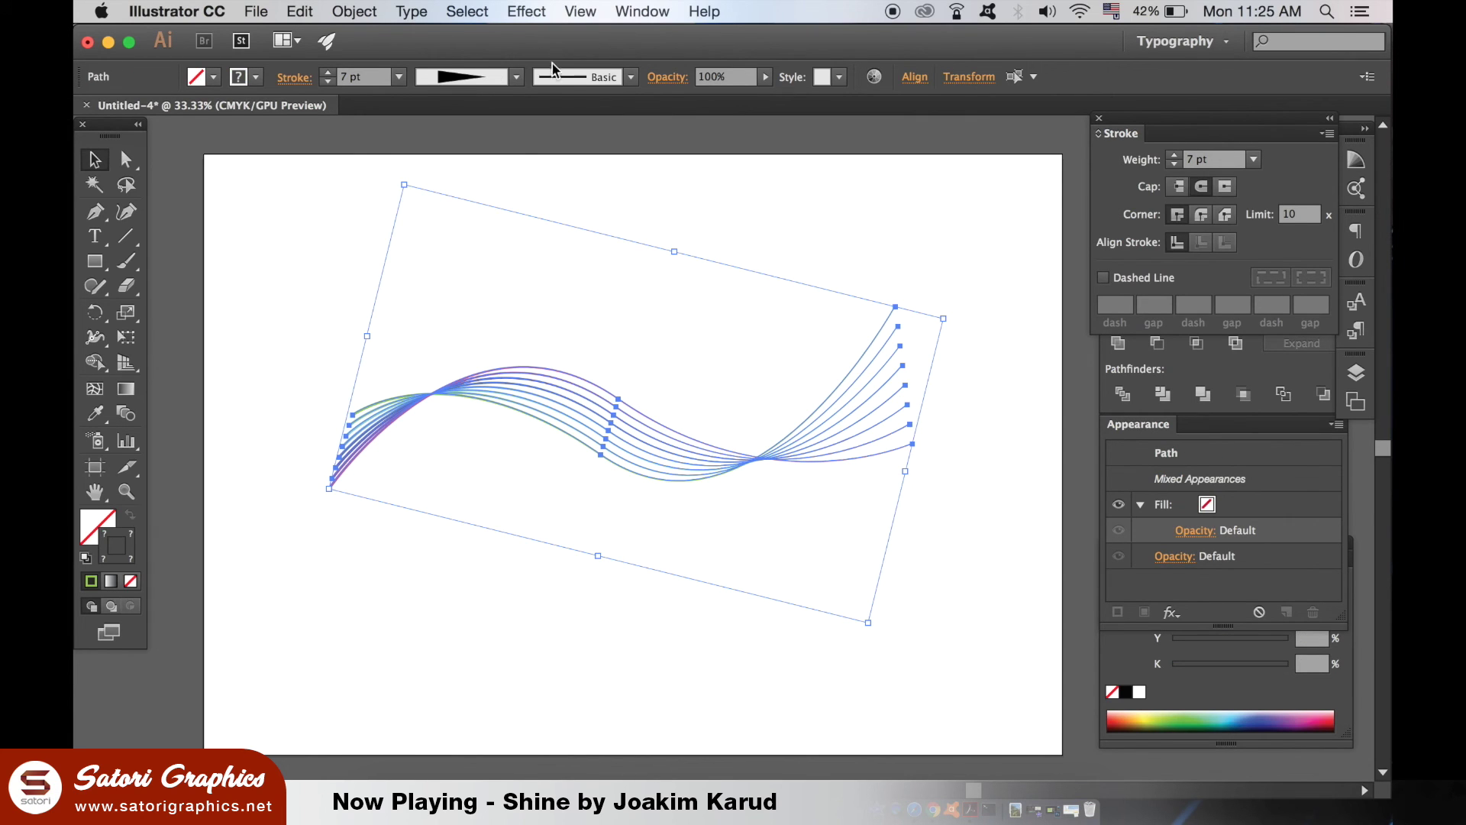
click(517, 77)
click(478, 113)
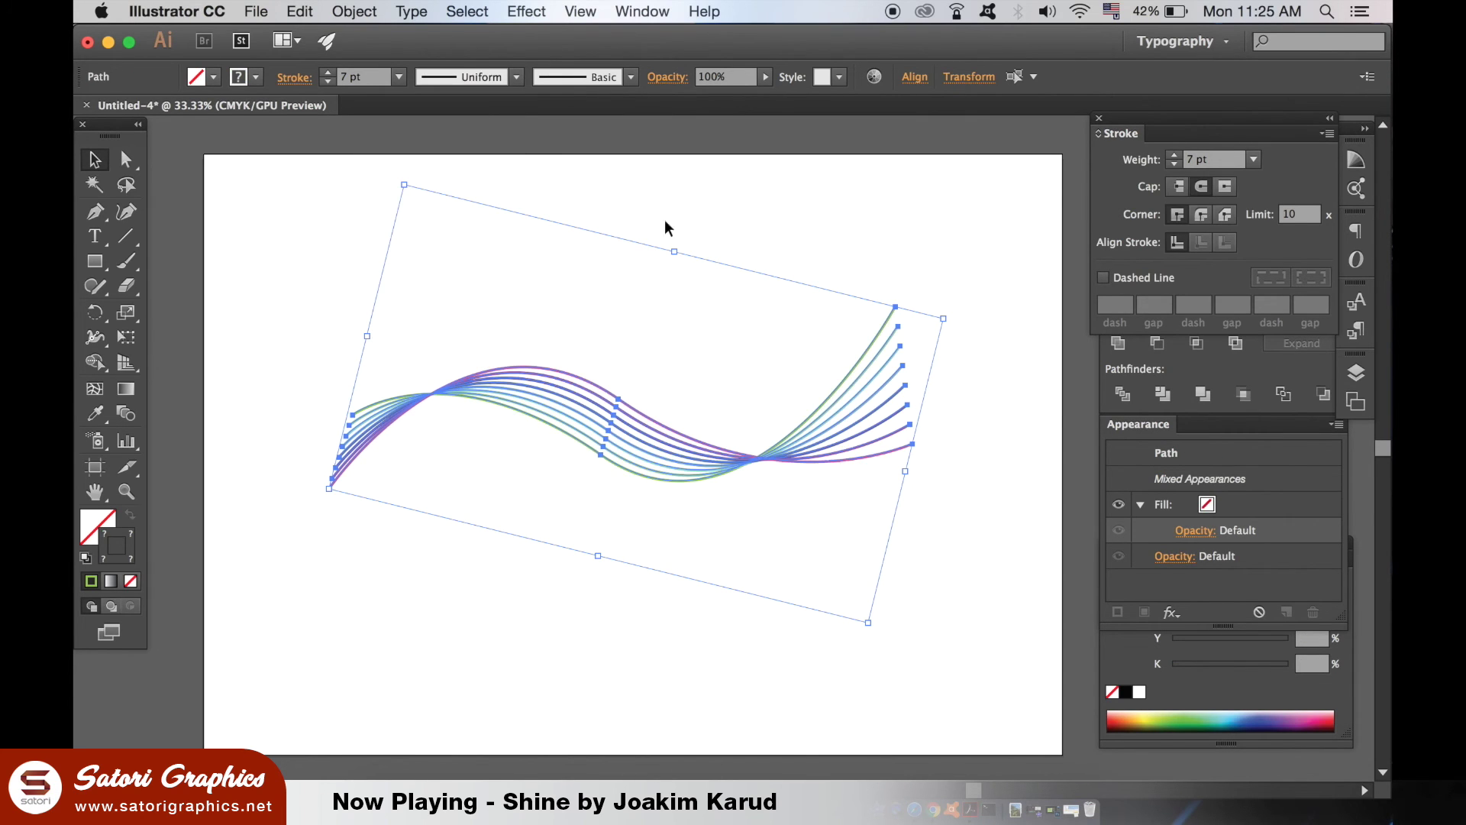
click(1103, 278)
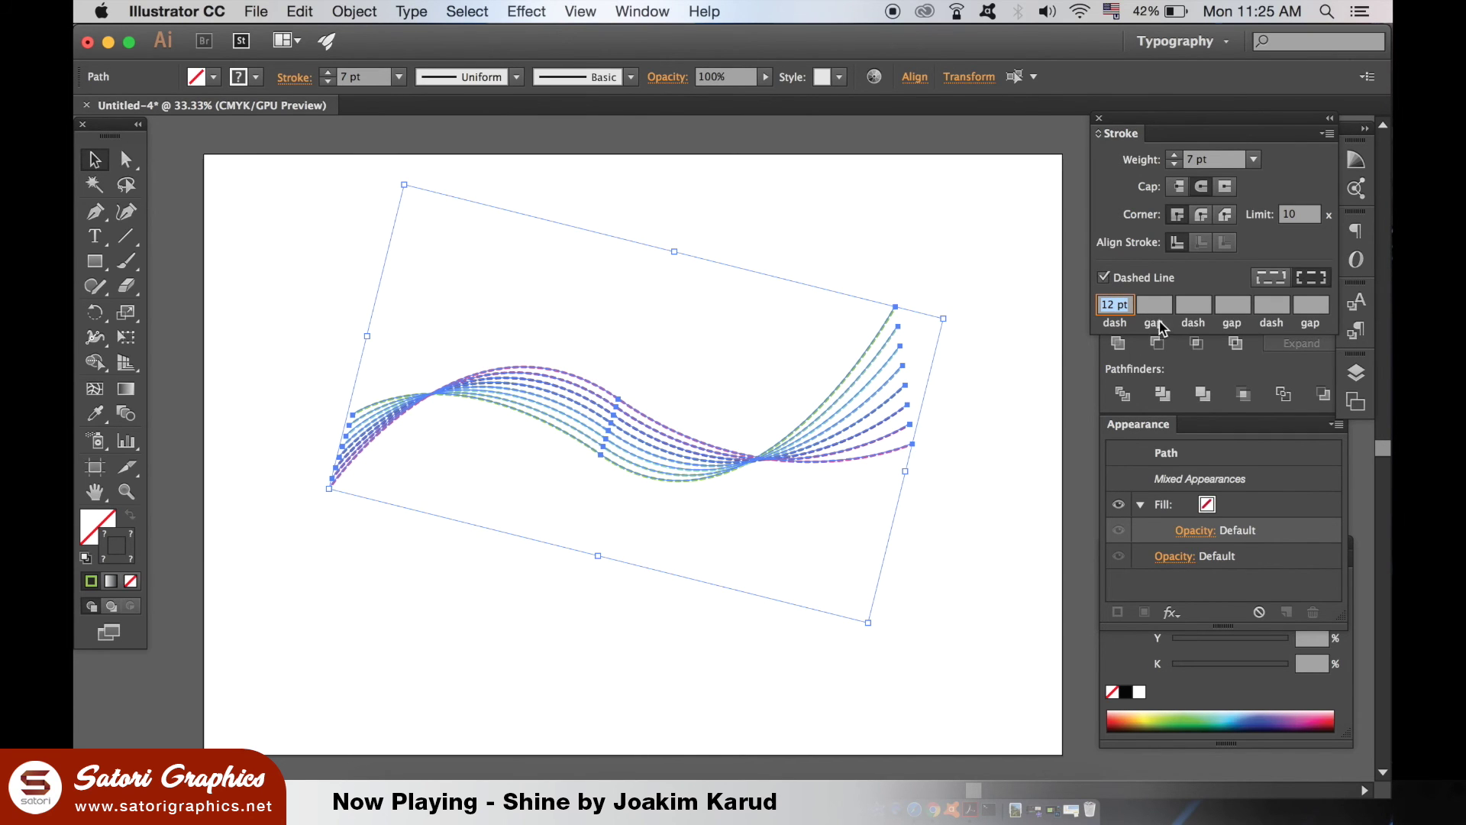